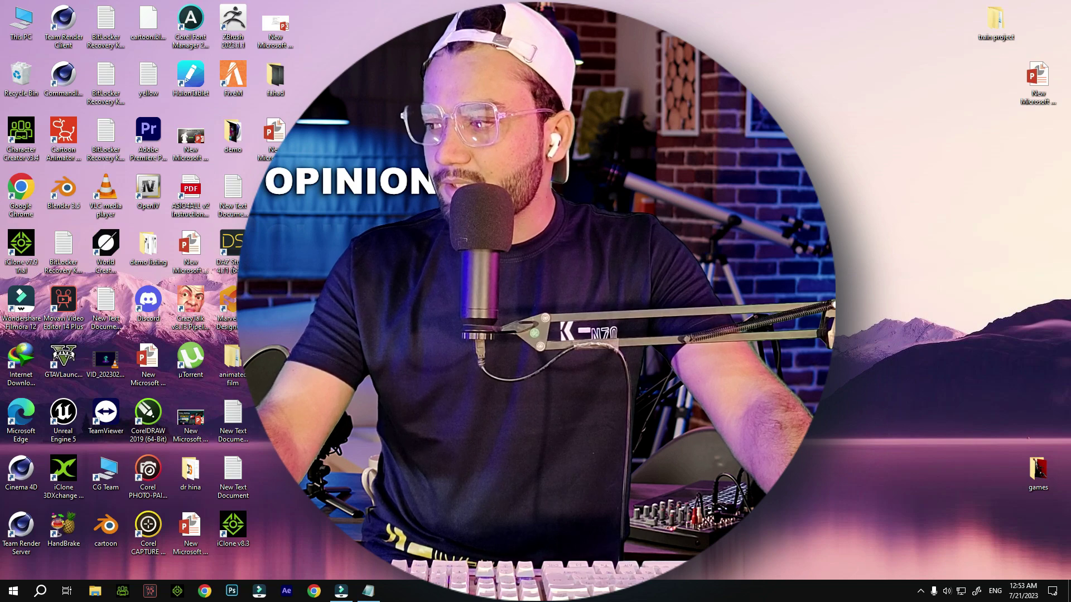
# Step: Bring the course outline in Notepad to the front and read it from chapter 1
pyautogui.click(376, 592)
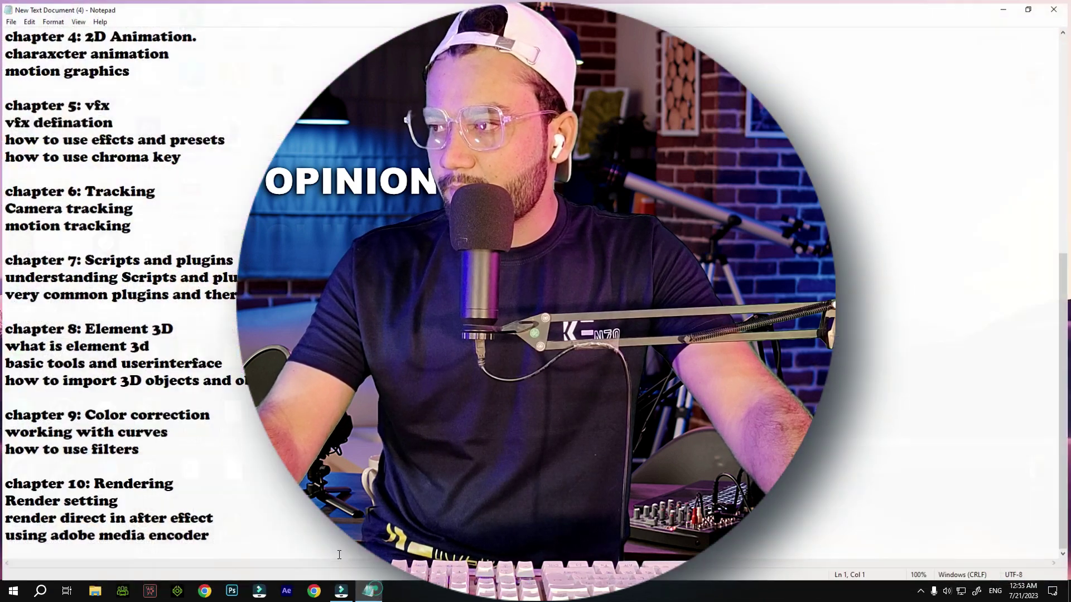
pyautogui.scroll(7, 205, 312)
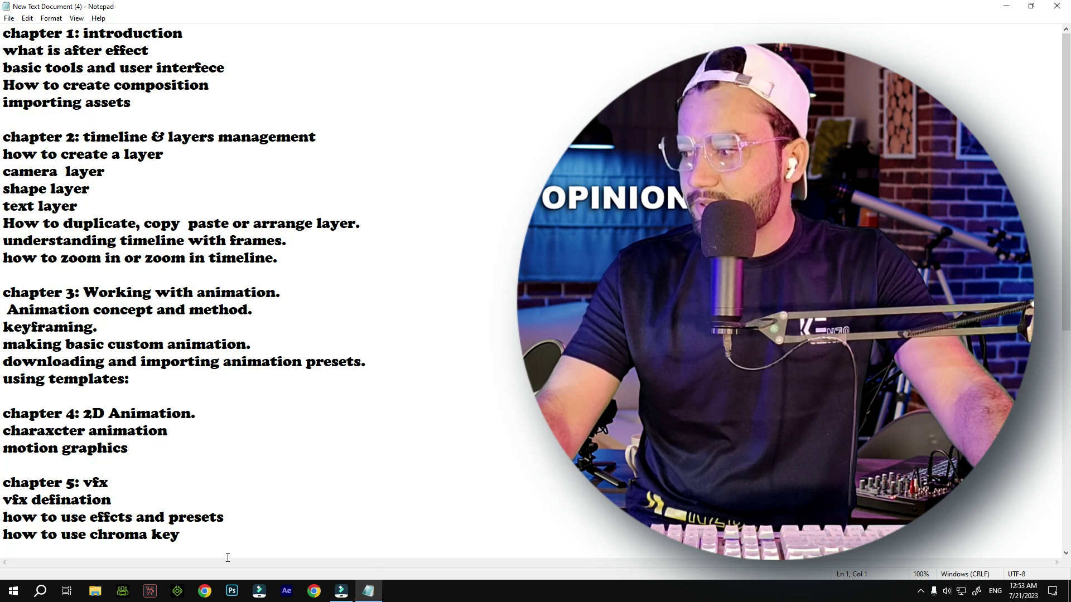
# Step: Switch to After Effects, dismiss the duplicated plug-in warning and start a new project
pyautogui.moveTo(340, 591)
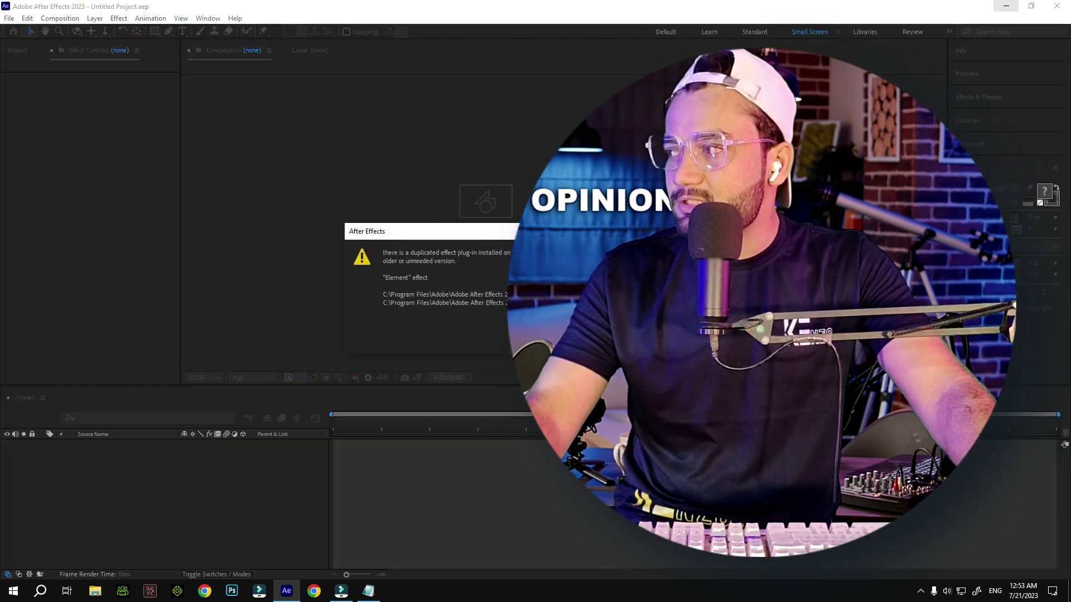
pyautogui.press('Return')
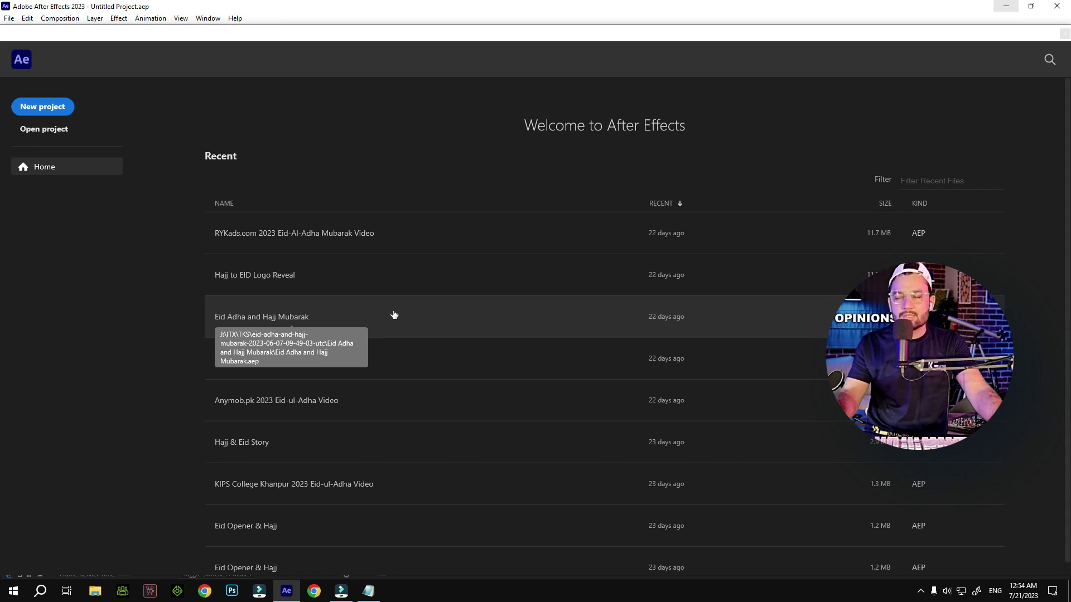
pyautogui.click(51, 115)
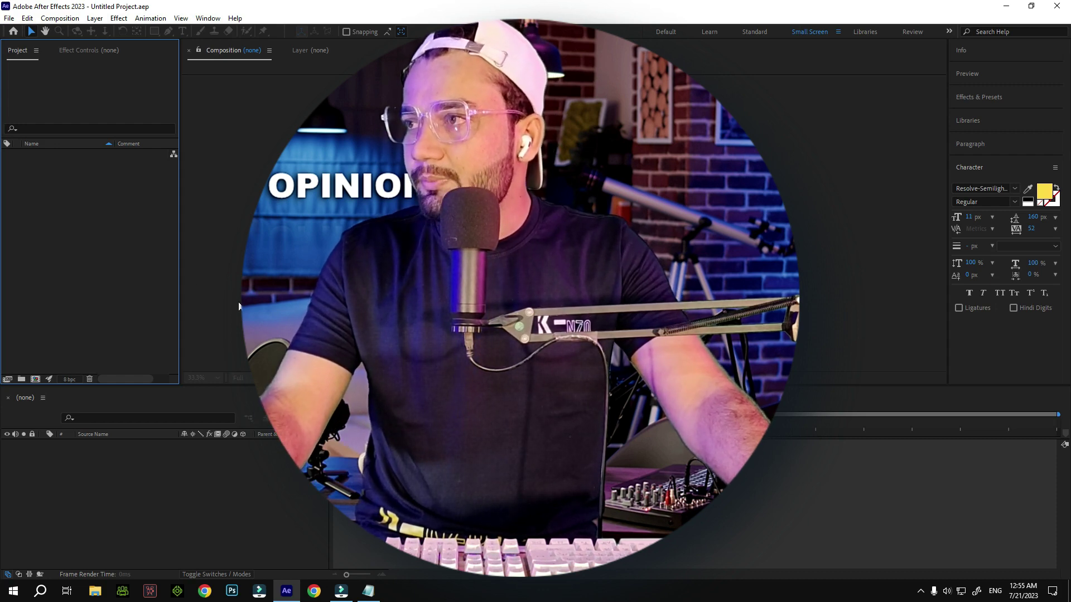
# Step: Consult the chapter 1 topics of the outline in Notepad and return to After Effects
pyautogui.click(369, 591)
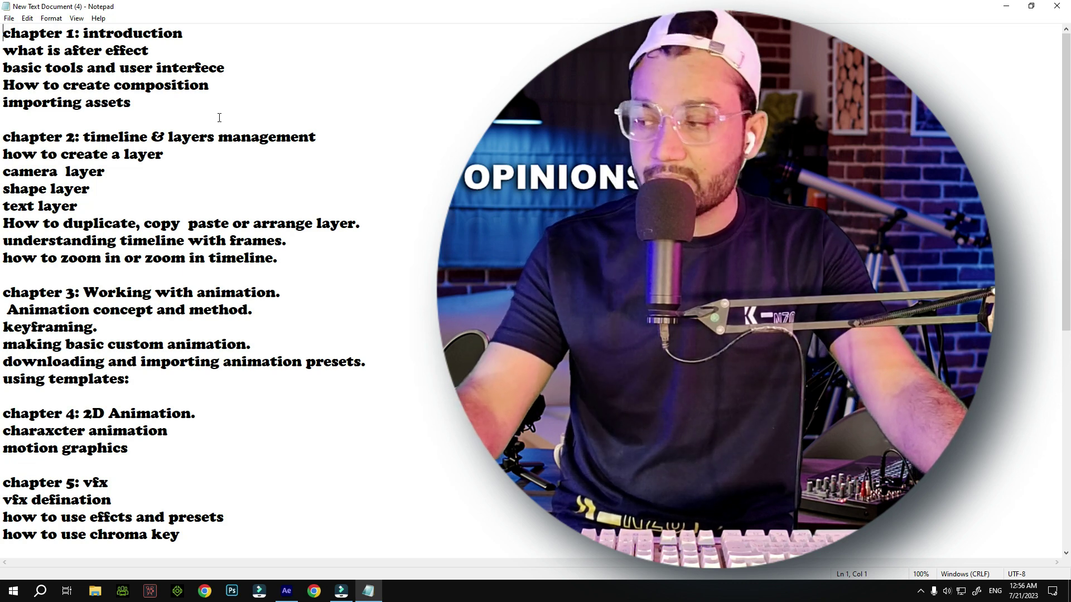
pyautogui.click(288, 591)
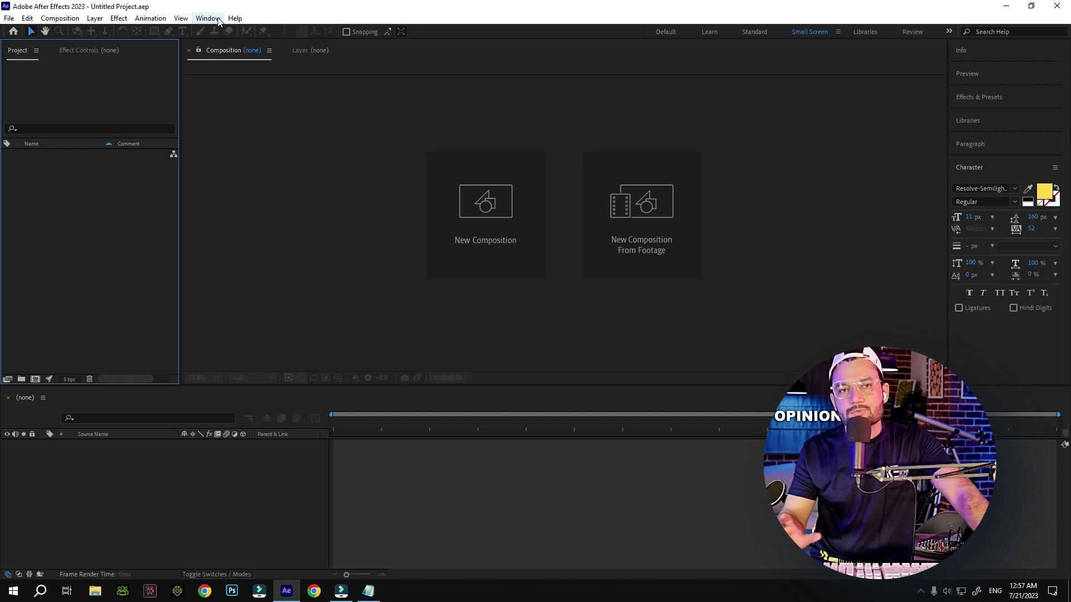
# Step: Examine the available file, edit, effect and animation commands of the empty project
pyautogui.click(10, 19)
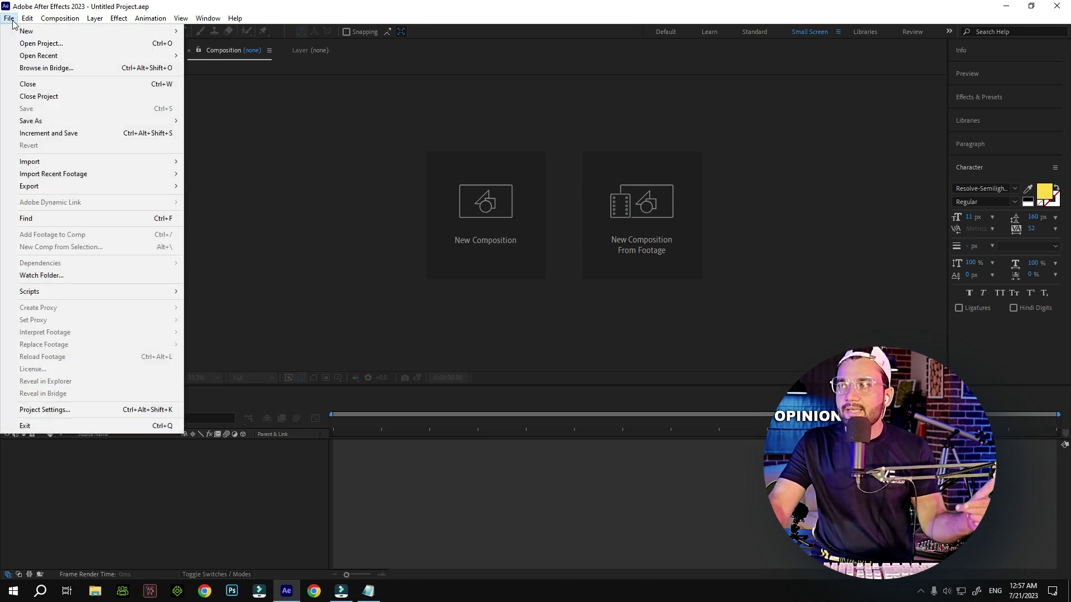
pyautogui.moveTo(28, 20)
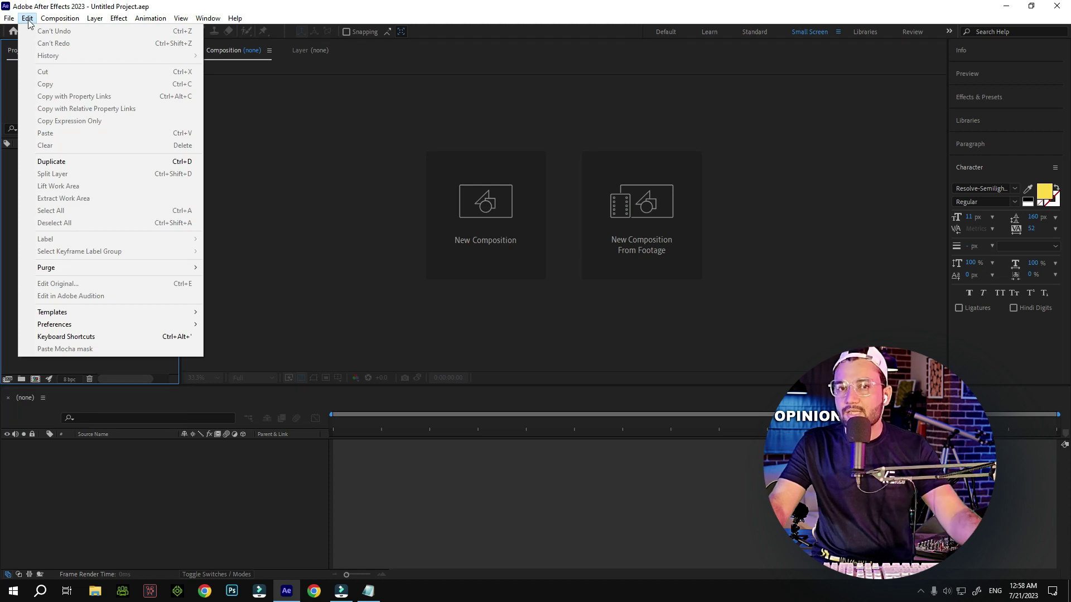
pyautogui.click(28, 20)
pyautogui.click(12, 20)
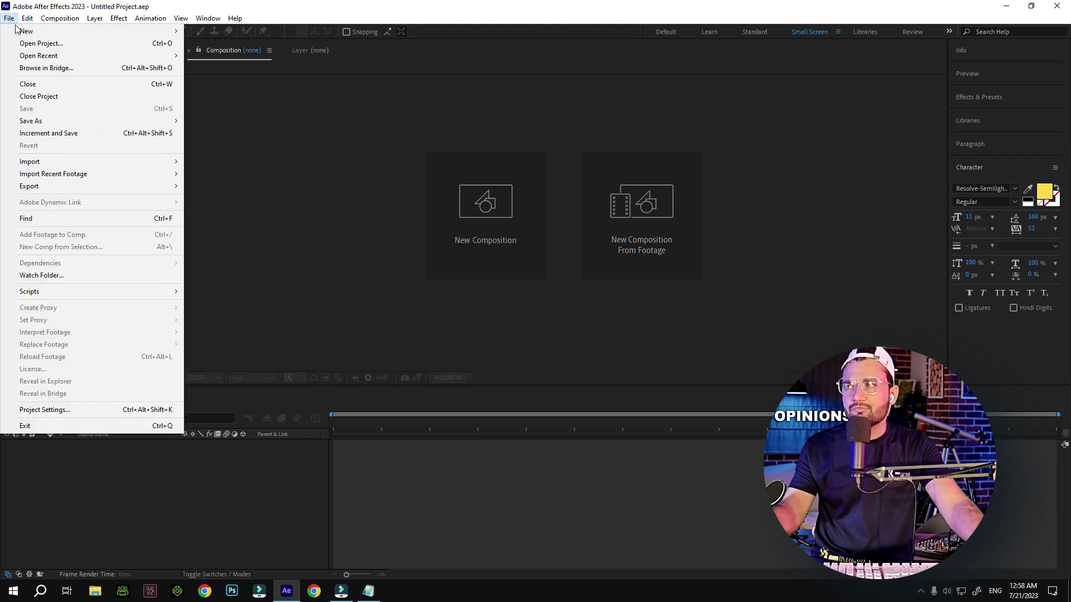
pyautogui.moveTo(17, 32)
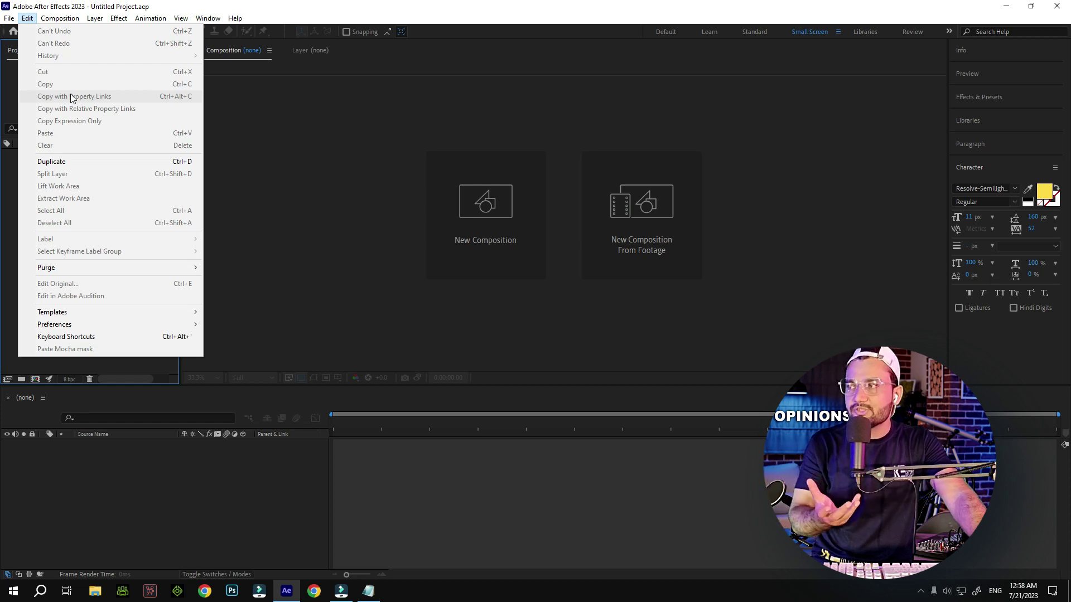
pyautogui.moveTo(68, 18)
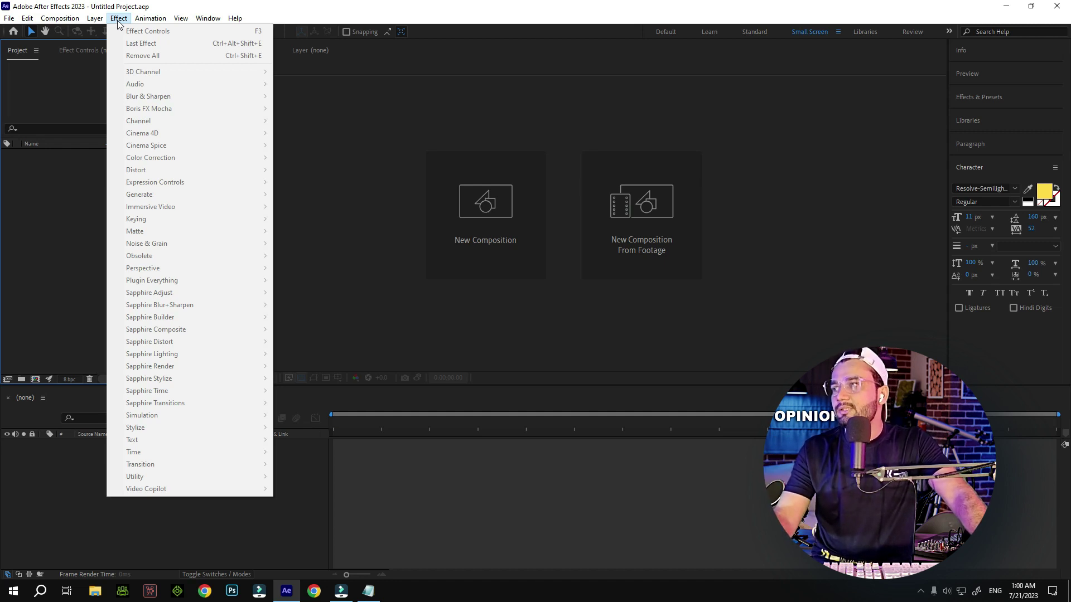
pyautogui.moveTo(159, 20)
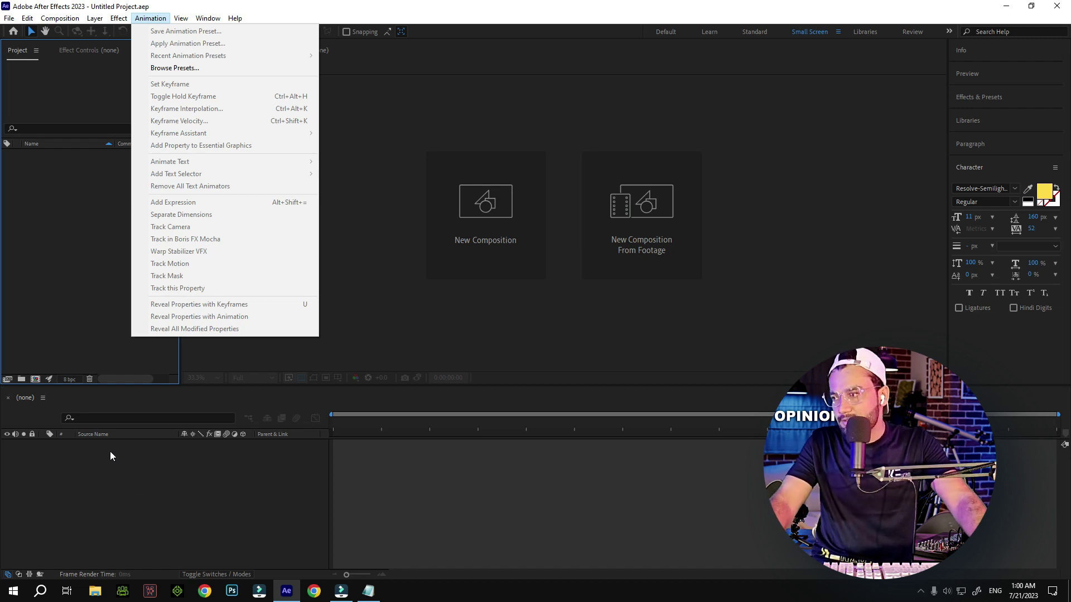
pyautogui.click(35, 198)
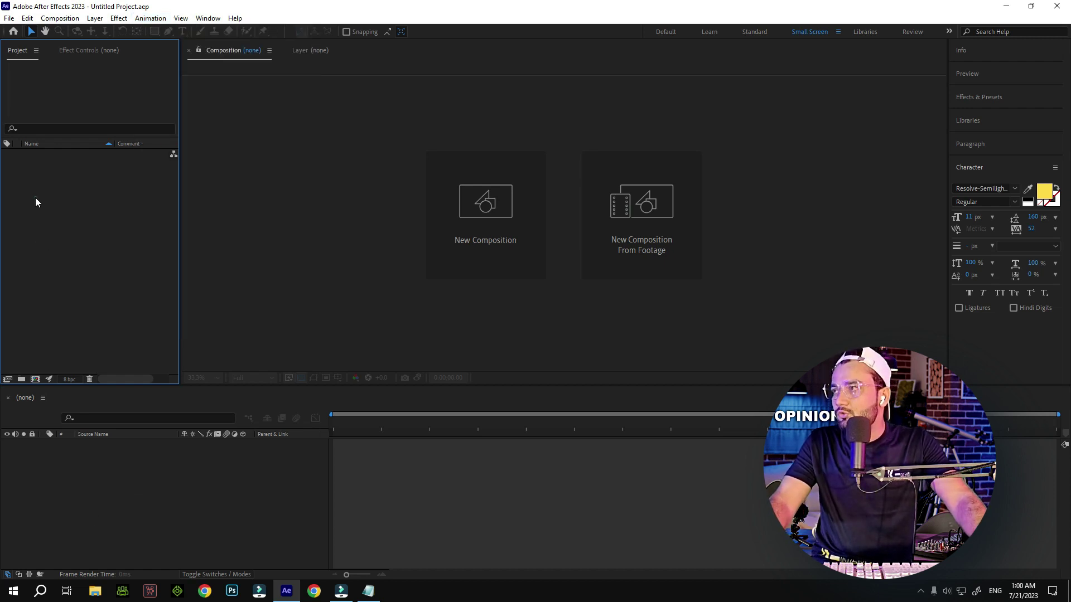
# Step: Look over the view and window options and switch the workspace to All Panels
pyautogui.click(181, 19)
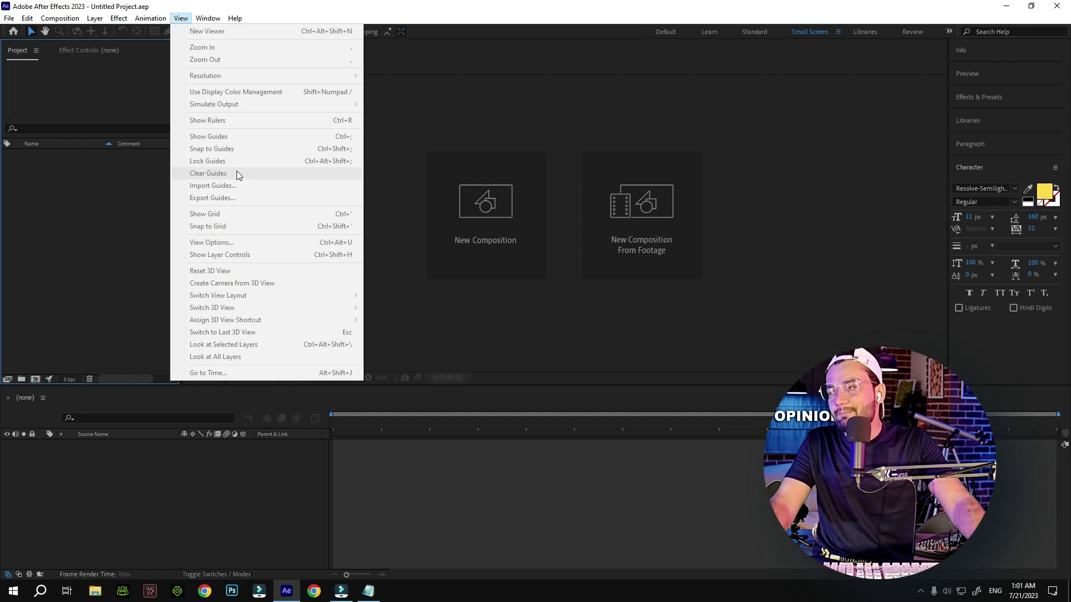
pyautogui.moveTo(202, 21)
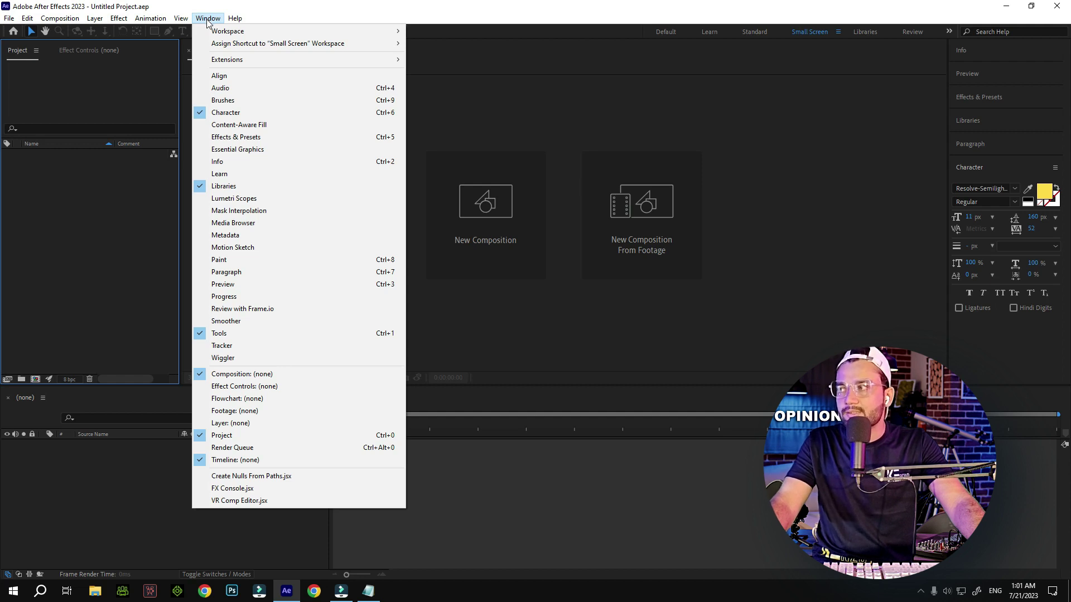
pyautogui.moveTo(229, 35)
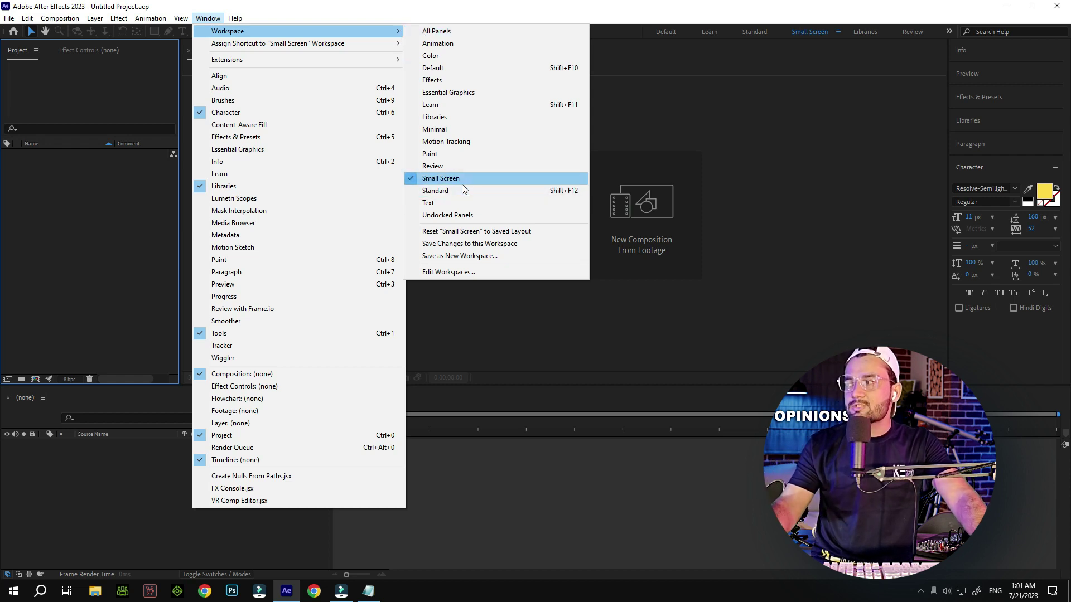
pyautogui.click(479, 32)
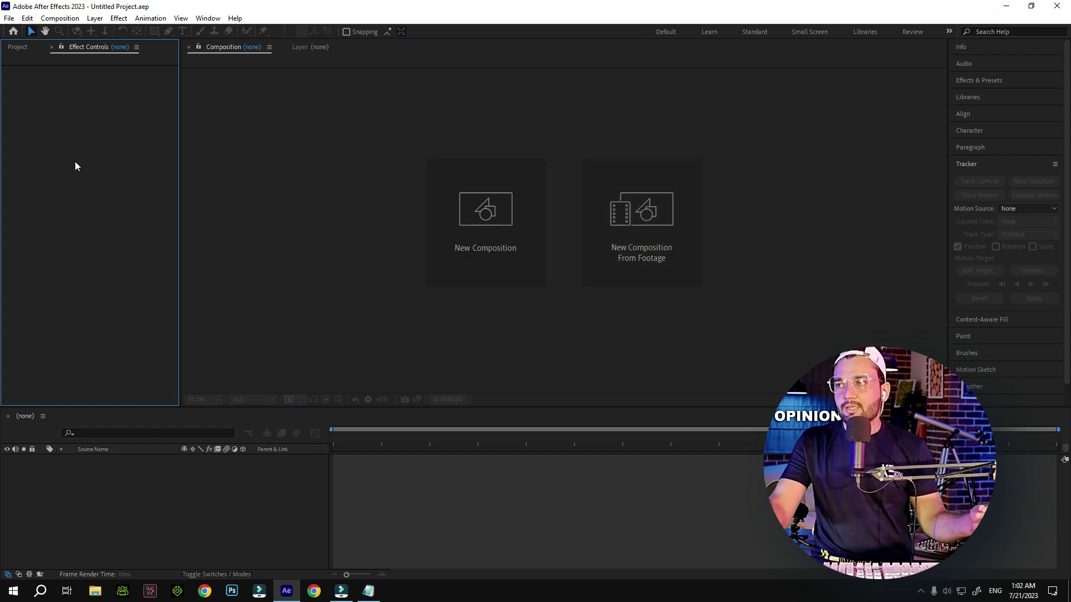
# Step: Show the Project panel in place of Effect Controls
pyautogui.click(25, 48)
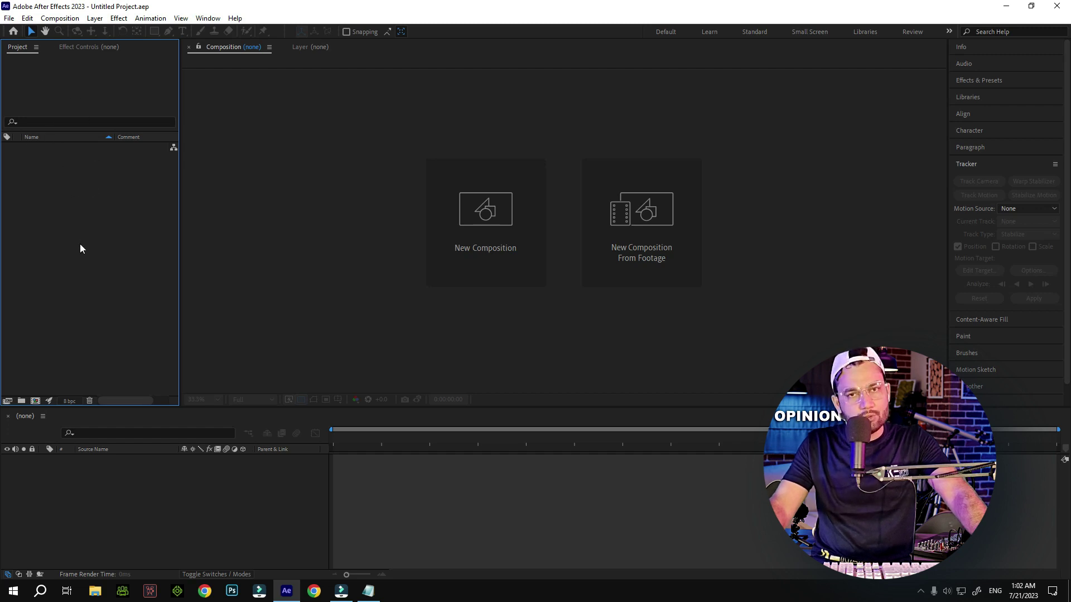
pyautogui.click(68, 49)
pyautogui.click(16, 48)
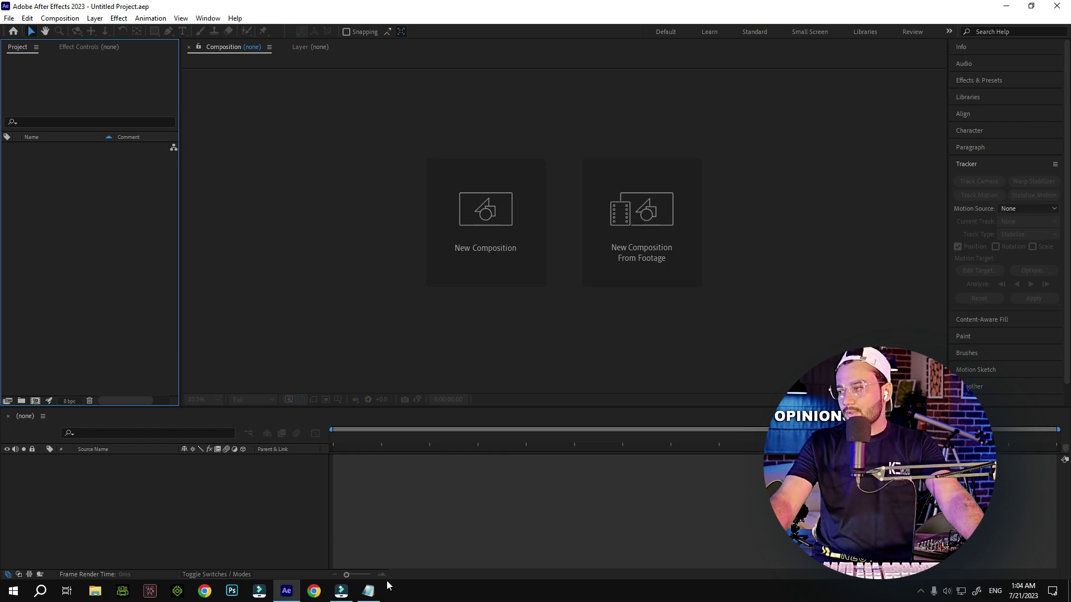
# Step: Check the next chapter 1 topic, creating a composition, in the Notepad outline and return to After Effects
pyautogui.click(369, 590)
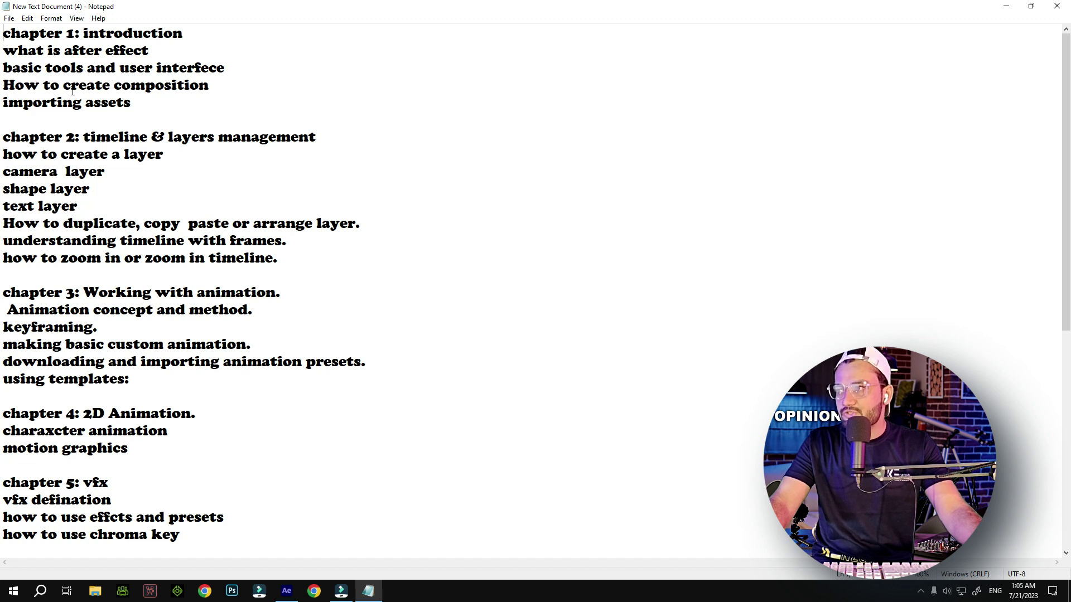
pyautogui.click(287, 591)
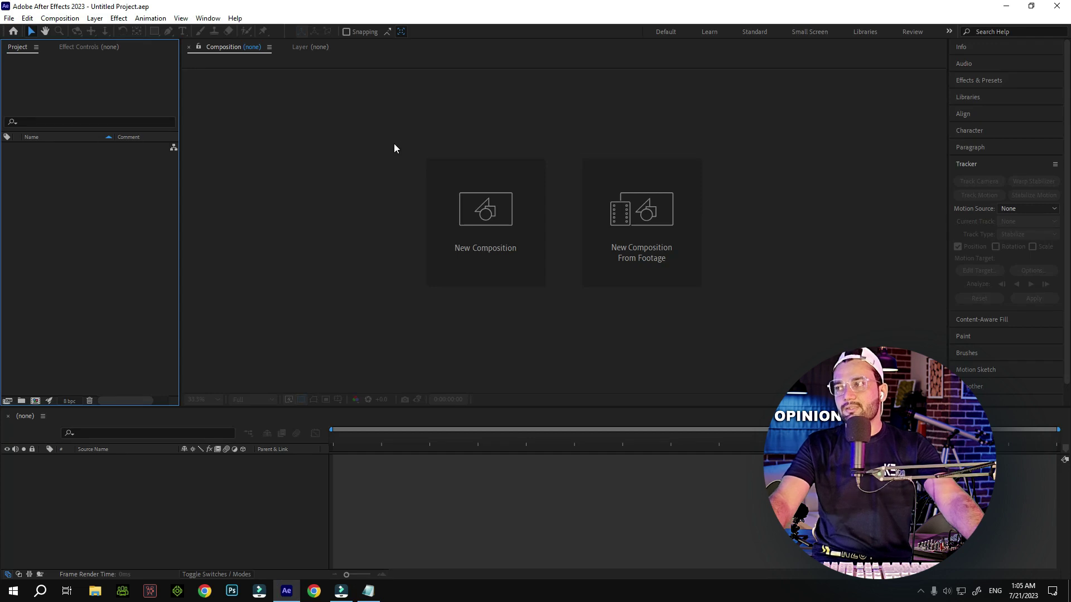
pyautogui.click(484, 234)
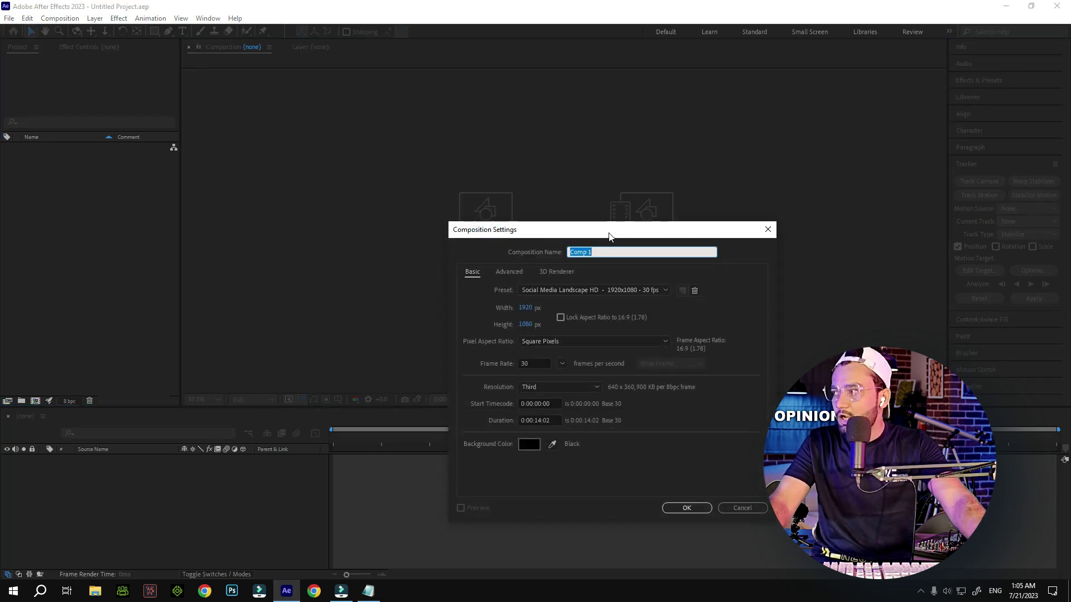
pyautogui.moveTo(607, 234); pyautogui.dragTo(528, 150)
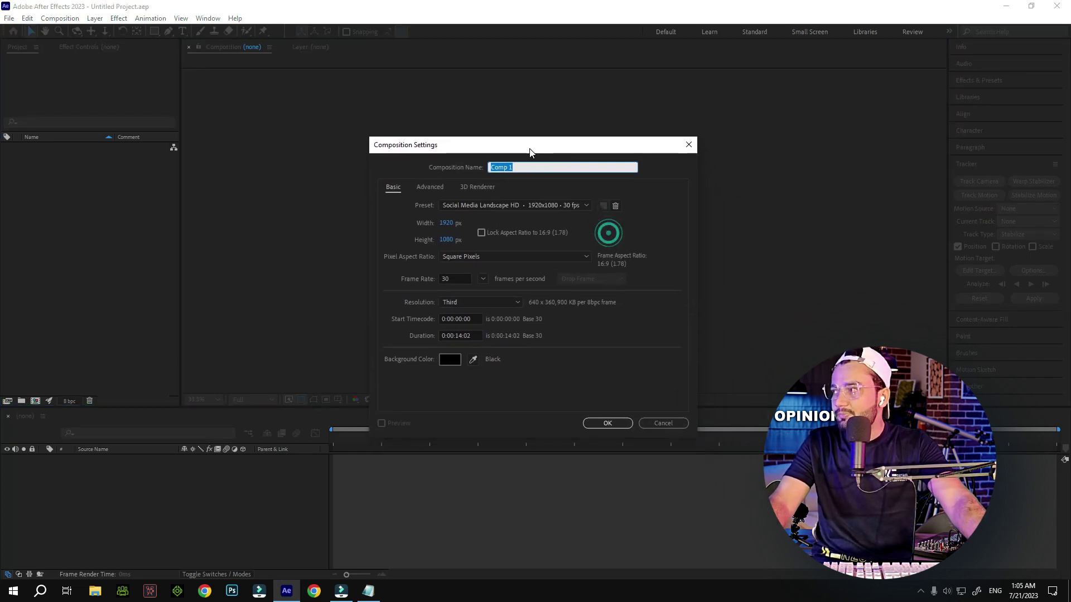
pyautogui.click(690, 145)
# Step: Start a new composition and name it "CG Opinions"
pyautogui.click(505, 226)
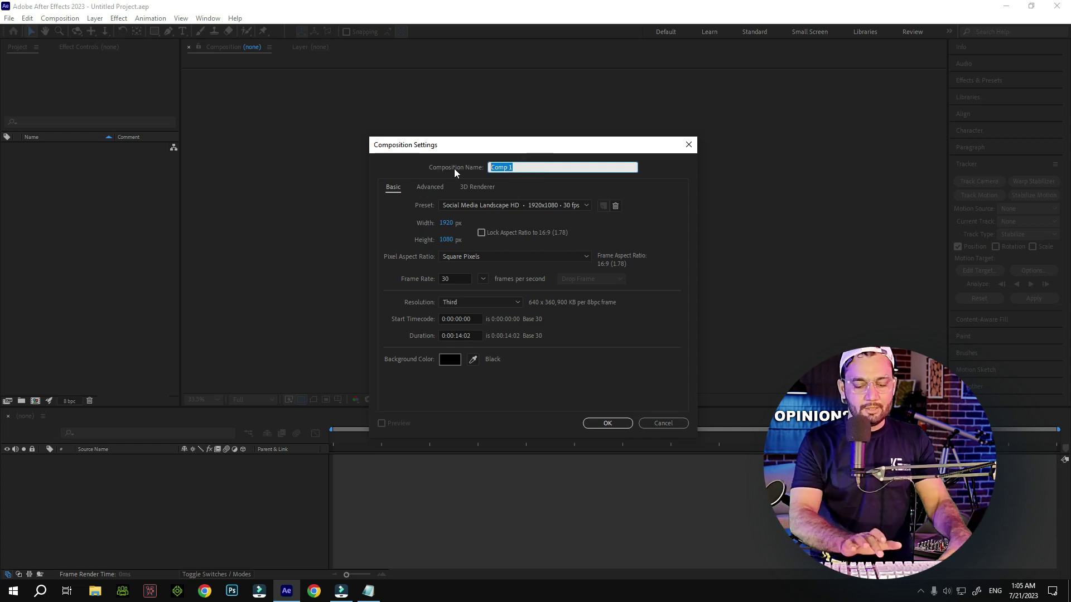
pyautogui.press('BackSpace')
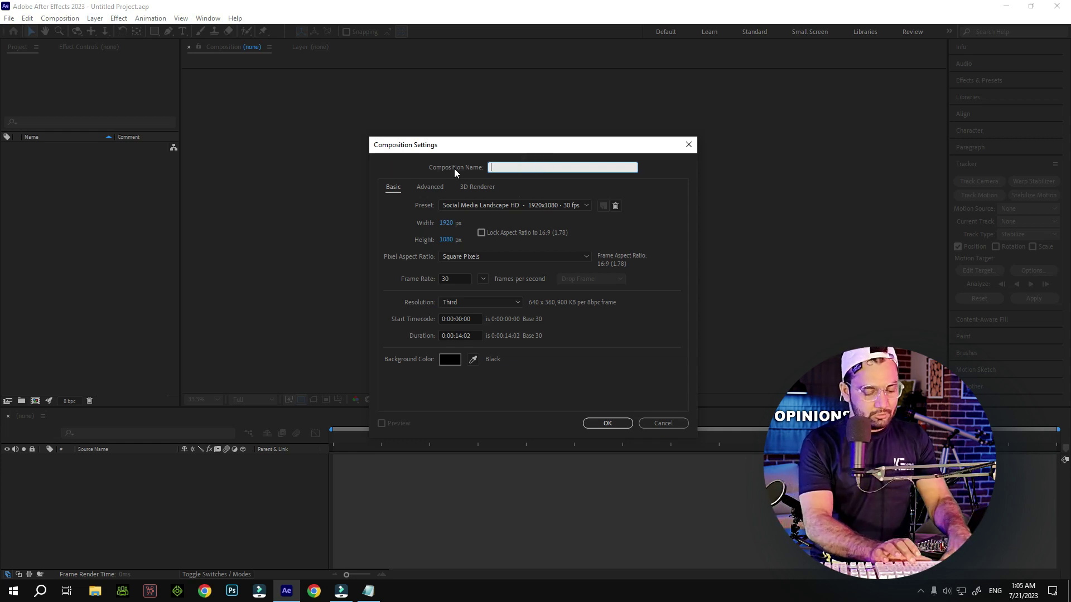
pyautogui.write('CG ')
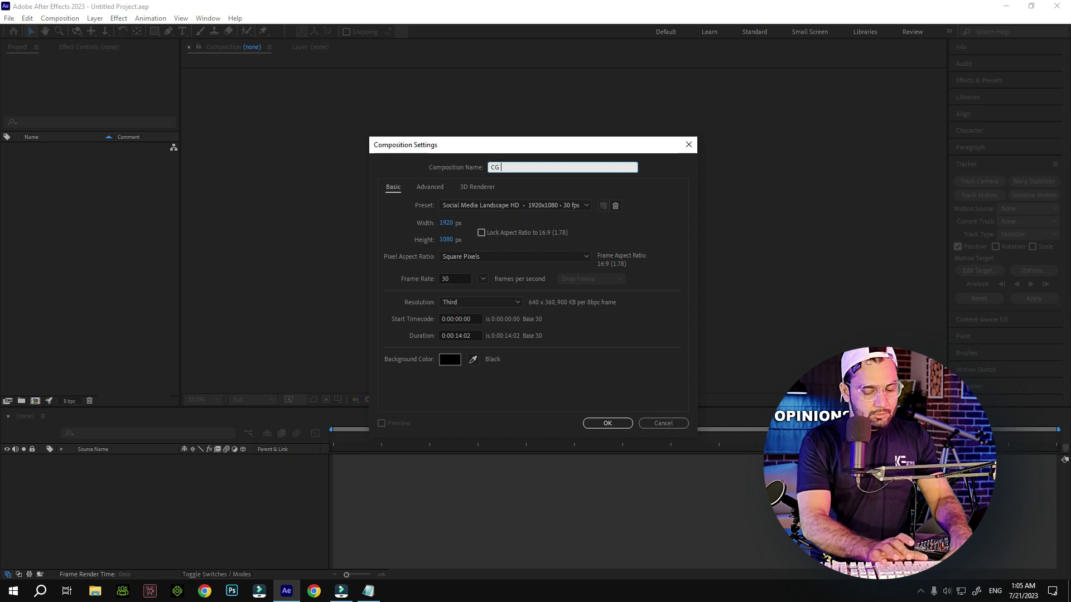
pyautogui.write('Opinions')
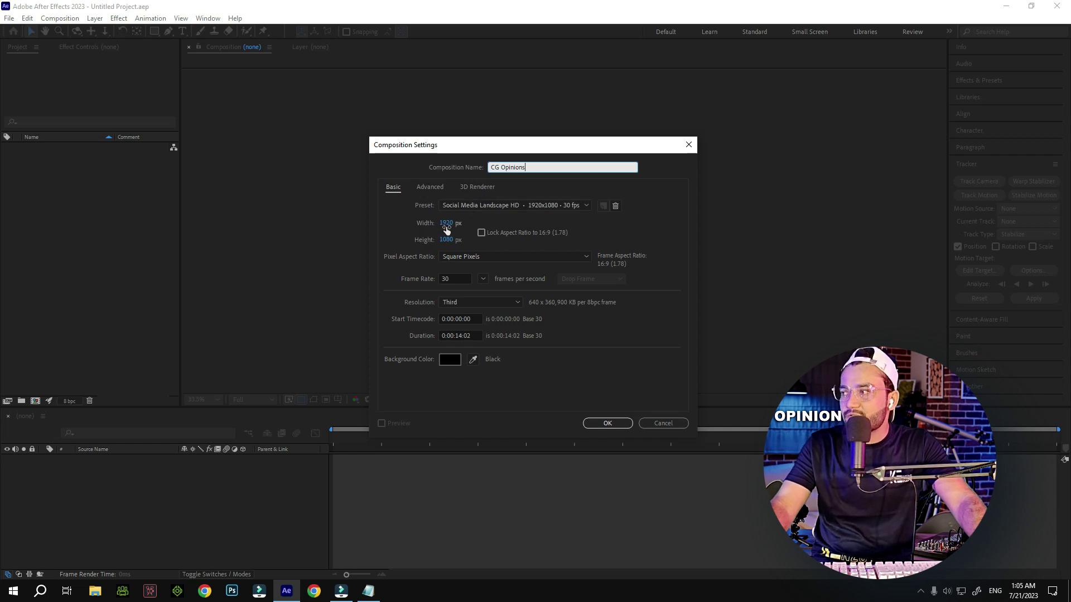
# Step: Set the composition's width to 1948 px
pyautogui.moveTo(446, 229); pyautogui.dragTo(464, 223)
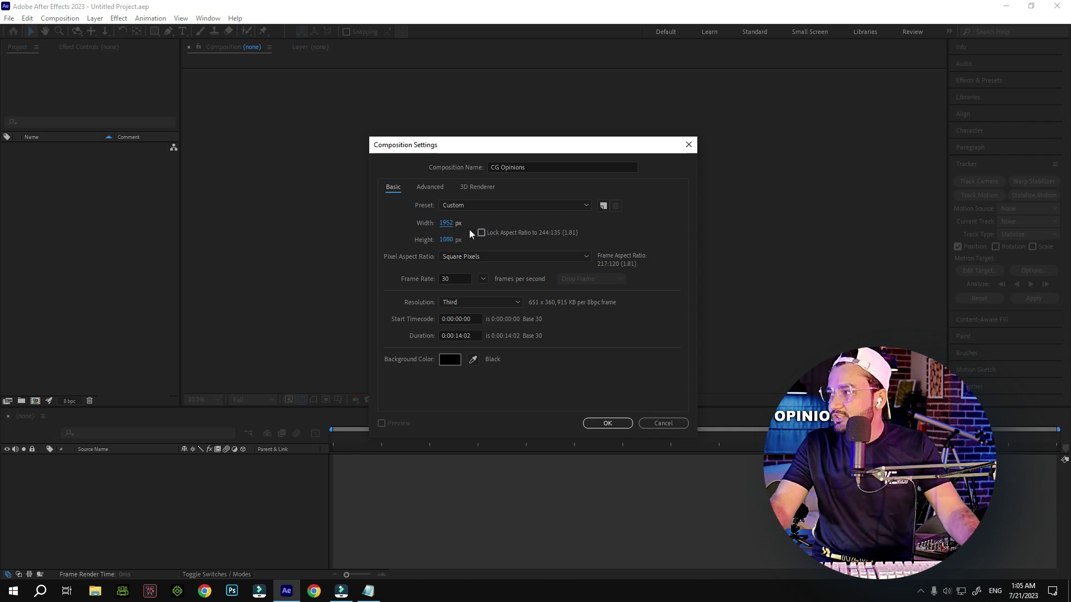
pyautogui.moveTo(452, 223); pyautogui.dragTo(449, 223)
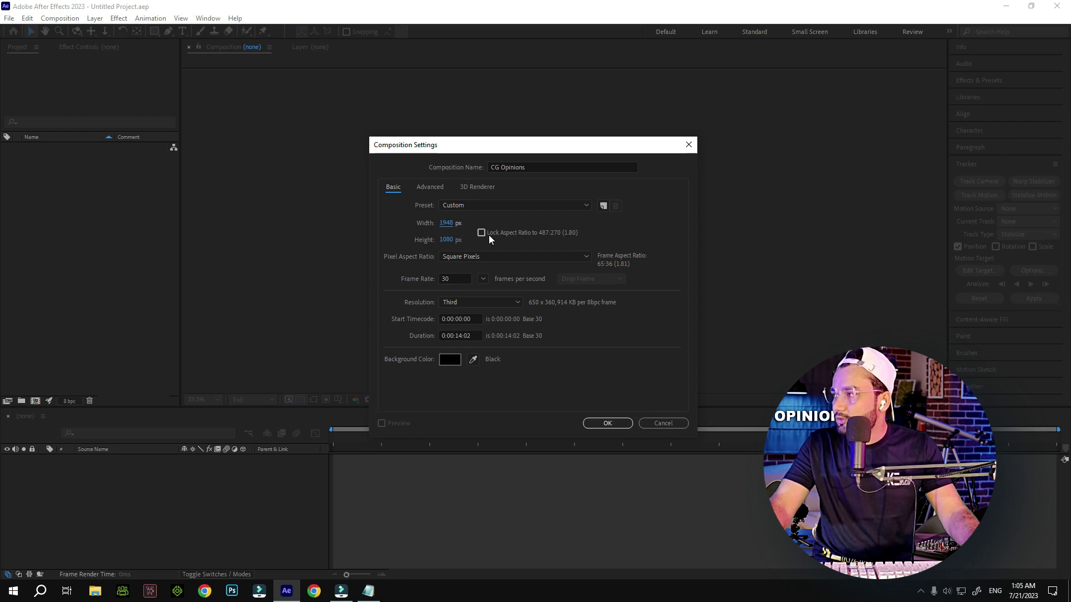
# Step: Look through the composition presets and resolution options, keeping the Custom preset and Third resolution
pyautogui.click(520, 206)
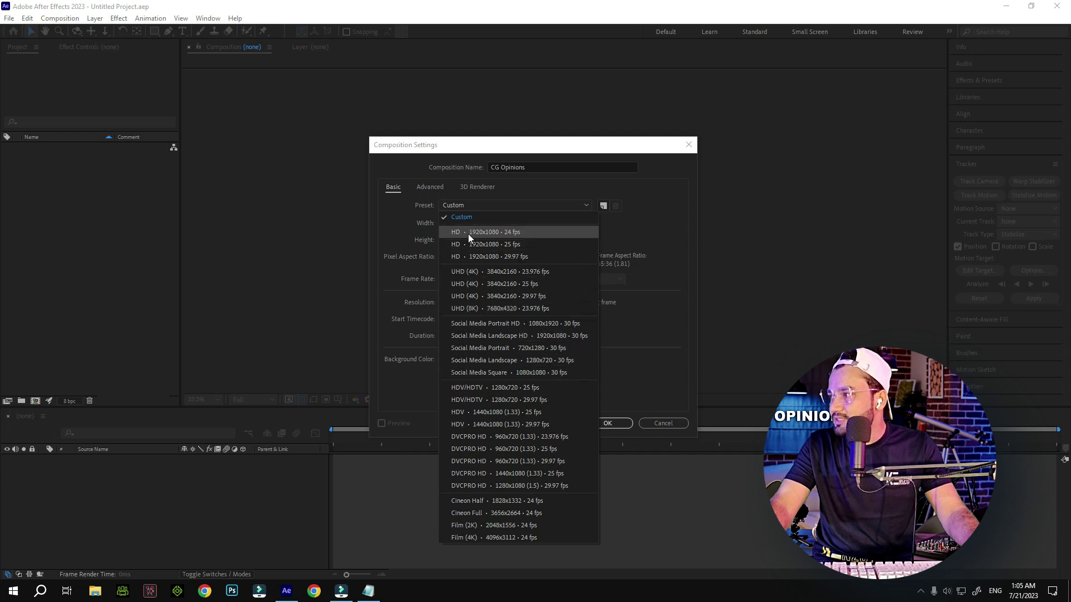
pyautogui.click(392, 233)
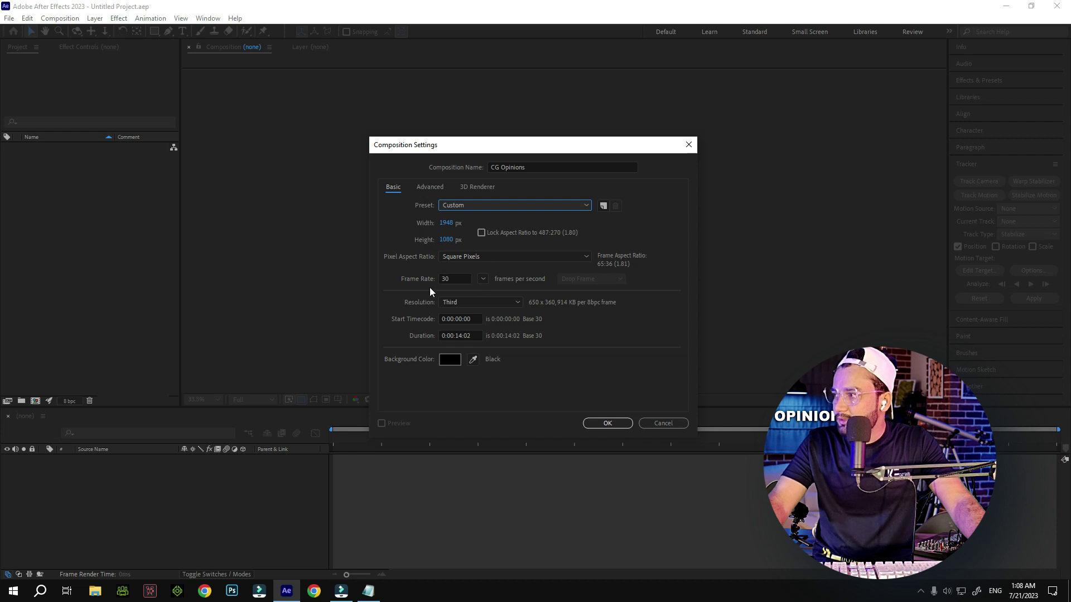
pyautogui.click(494, 305)
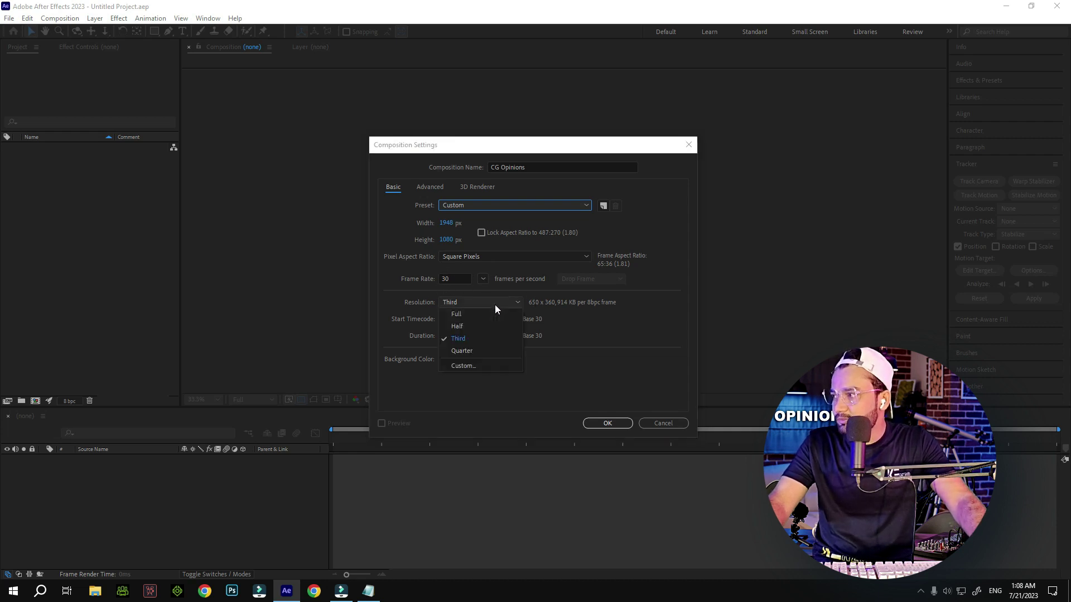
pyautogui.click(466, 338)
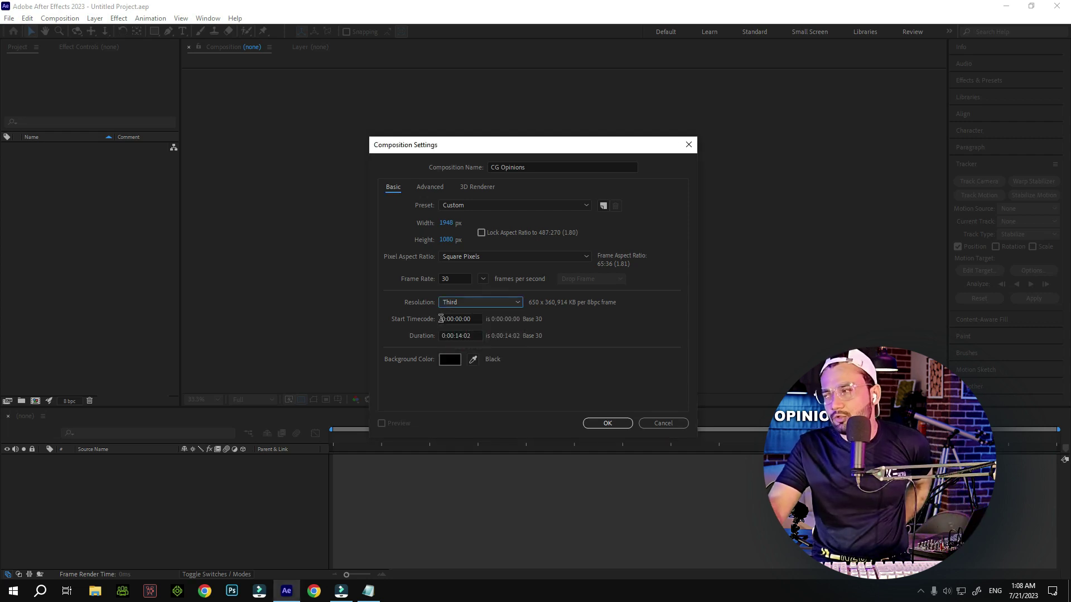
# Step: Set the composition's duration to 0:00:60:02
pyautogui.click(462, 340)
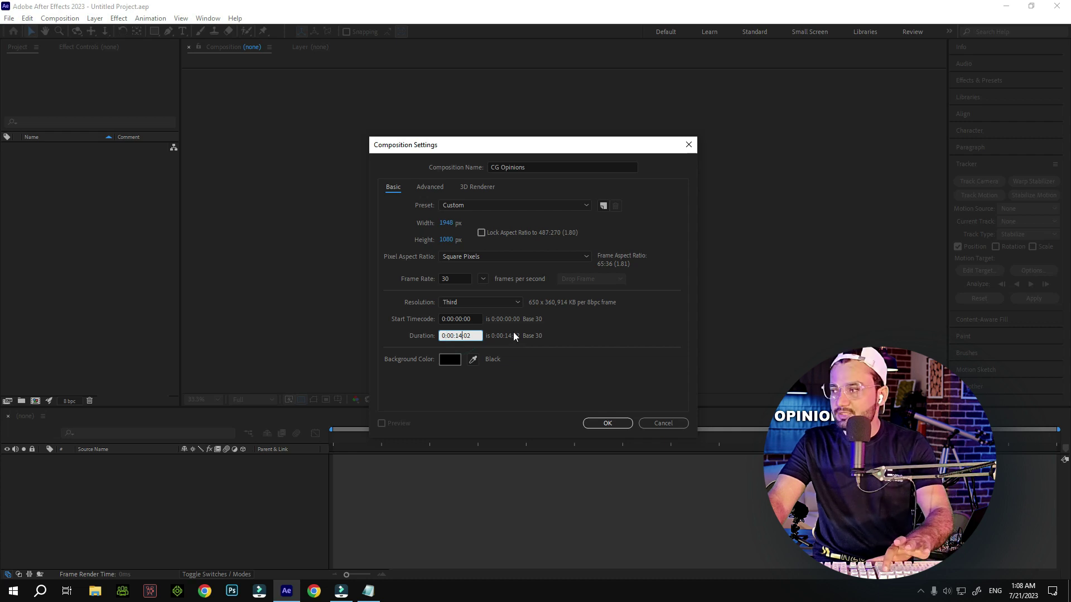
pyautogui.press('BackSpace')
pyautogui.press('BackSpace')
pyautogui.write('60')
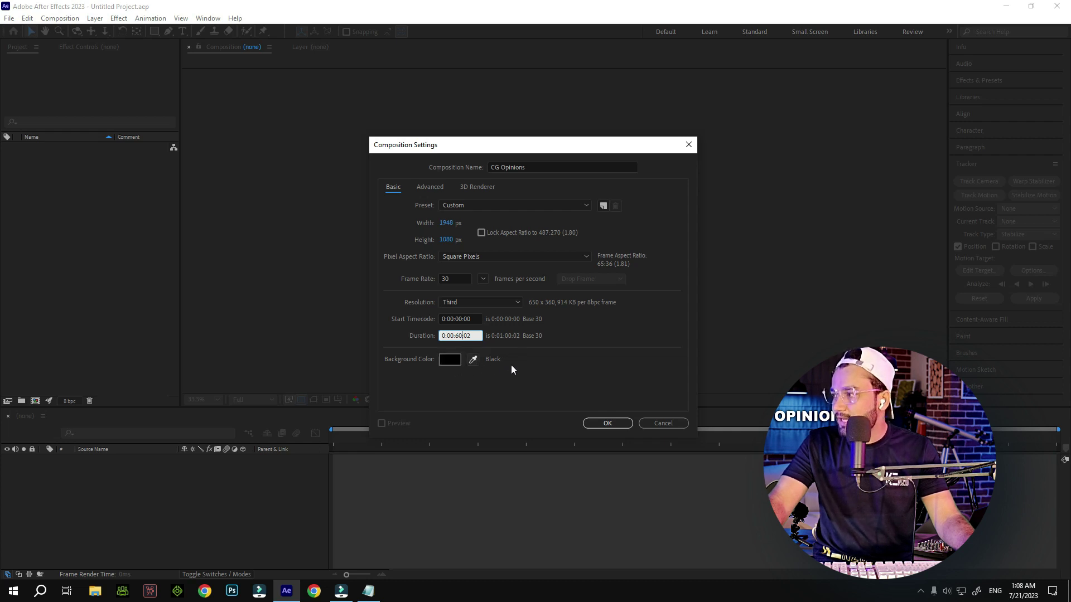
# Step: Change the composition's background color from black to a very pale pink and create the composition
pyautogui.click(449, 361)
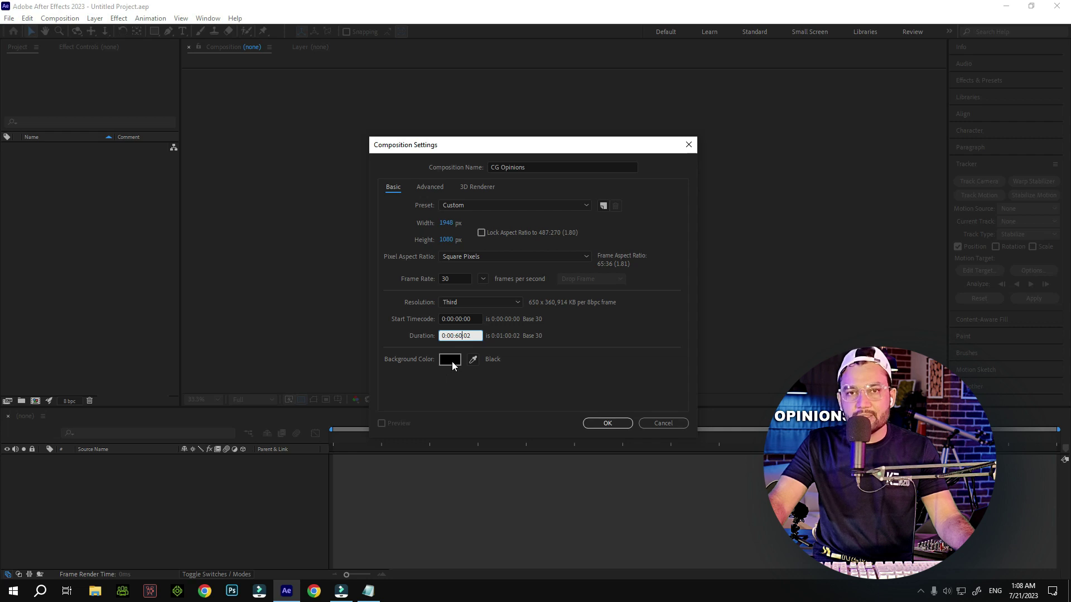
pyautogui.moveTo(782, 196); pyautogui.dragTo(757, 136)
pyautogui.click(1010, 134)
pyautogui.click(607, 423)
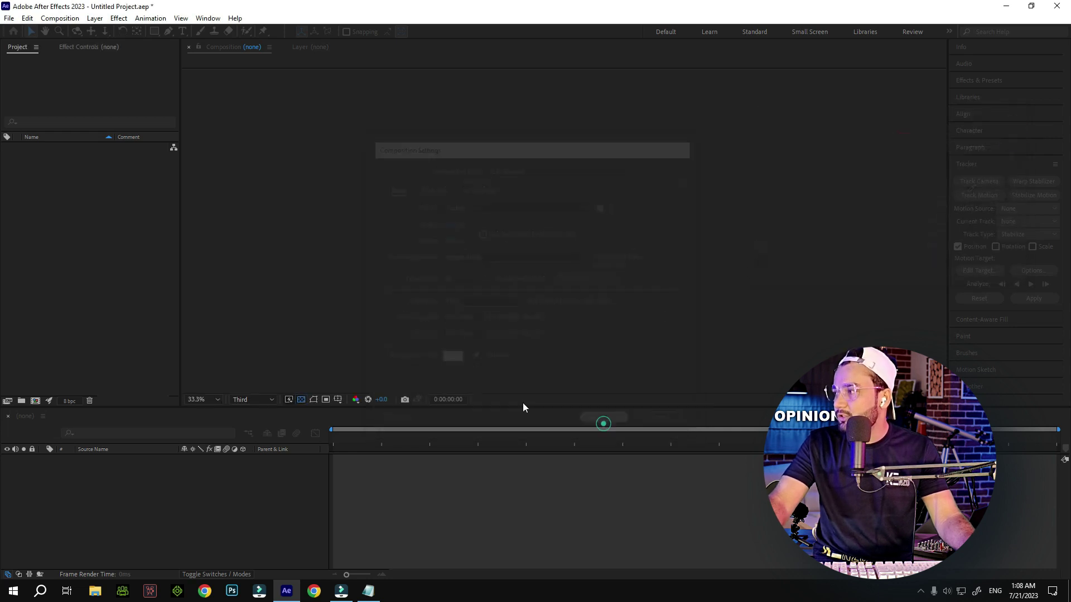
# Step: Turn off the transparency grid in the composition view so the pale background color is displayed
pyautogui.scroll(2, 537, 230)
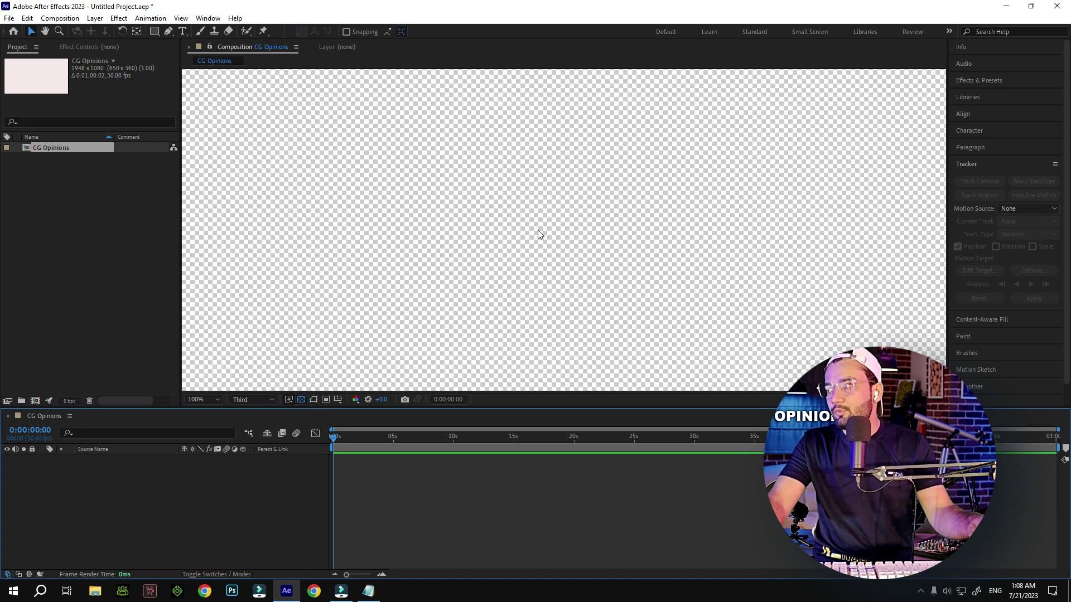
pyautogui.scroll(-3, 537, 230)
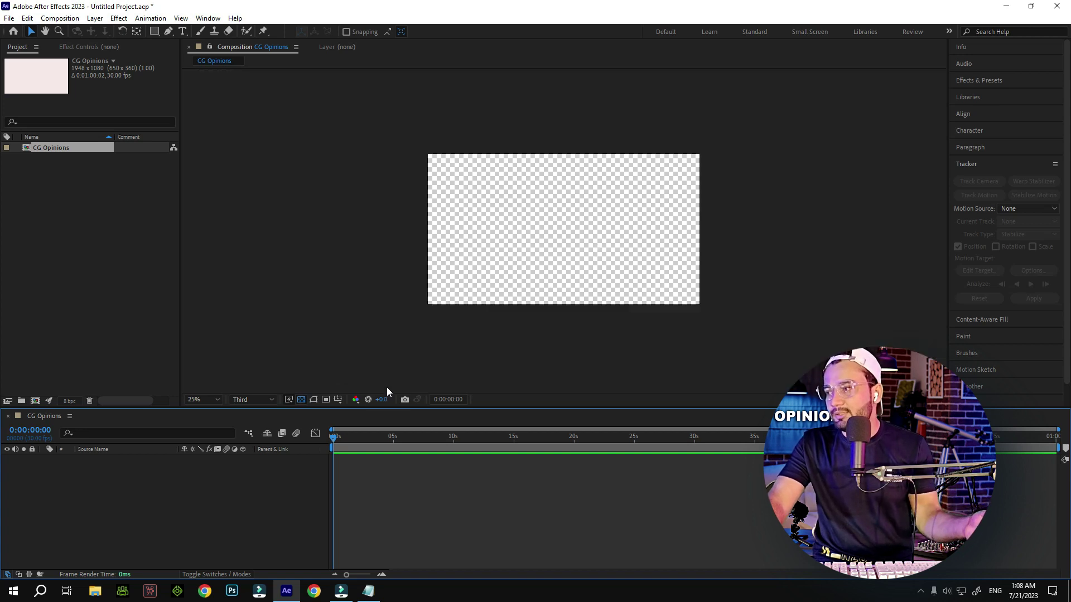
pyautogui.click(304, 400)
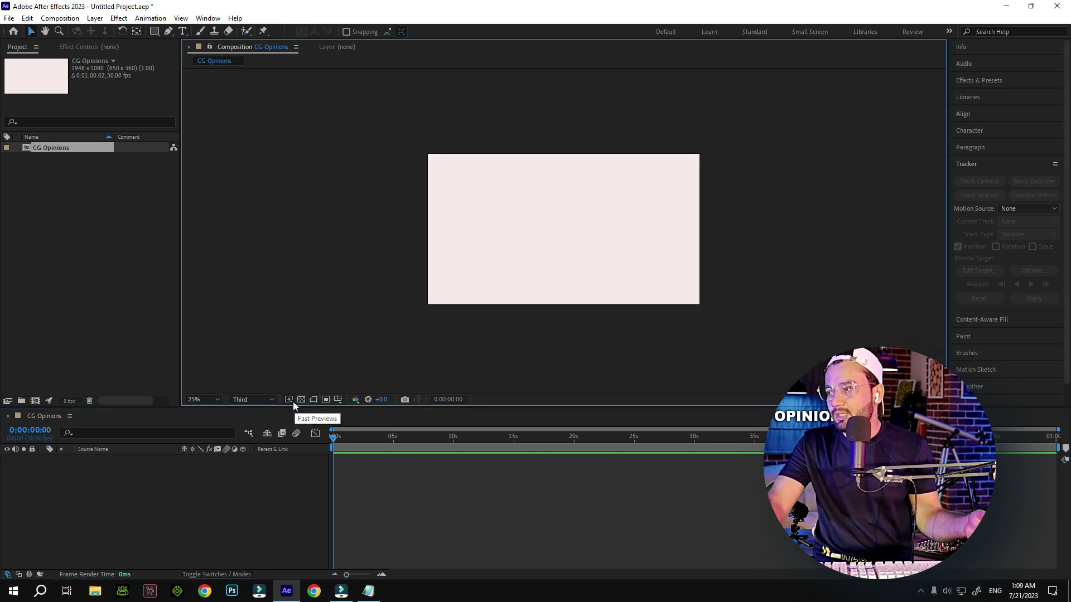
pyautogui.click(291, 400)
pyautogui.click(312, 367)
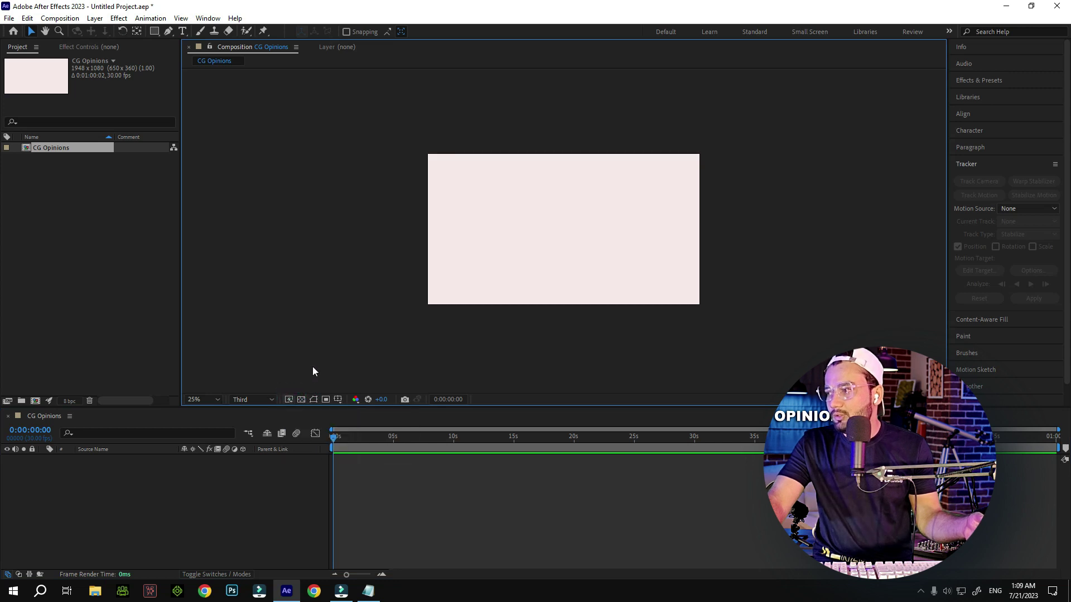
pyautogui.click(300, 400)
pyautogui.click(301, 400)
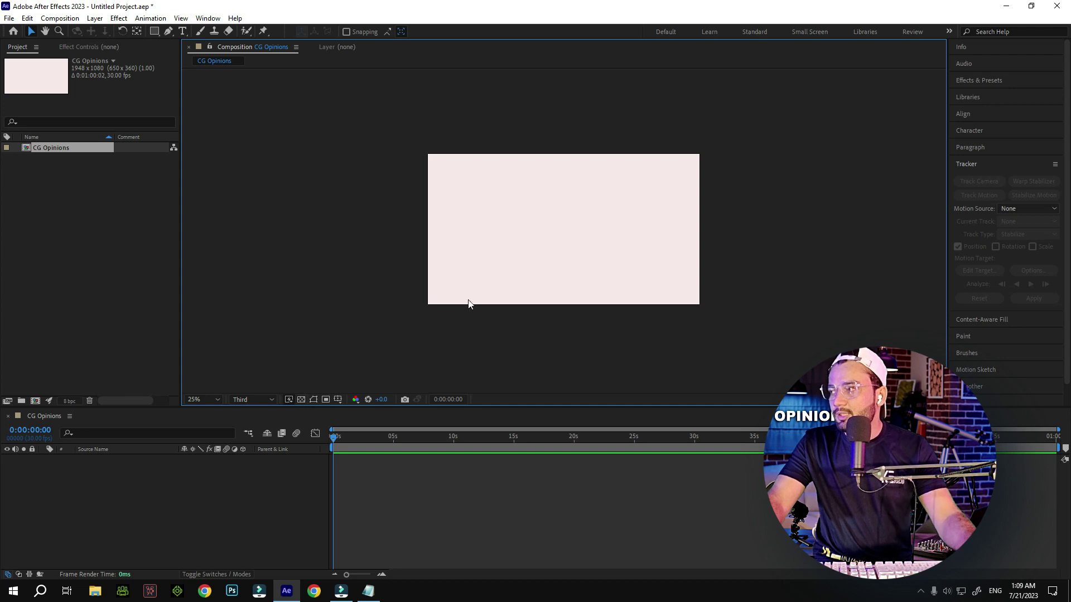
pyautogui.scroll(3, 487, 285)
pyautogui.scroll(-3, 487, 286)
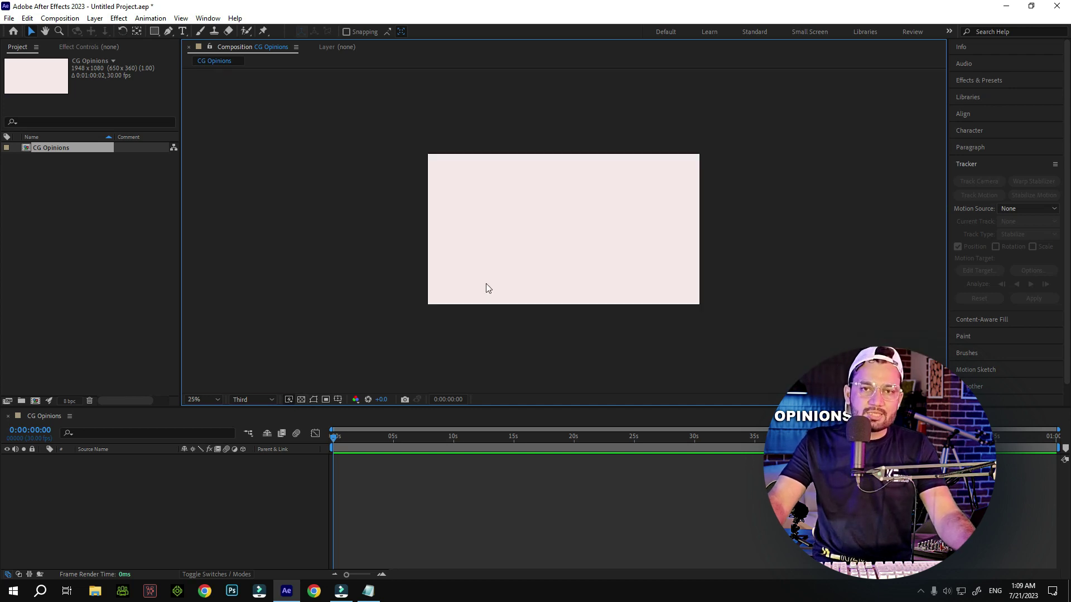
# Step: Switch the transparency grid on and back off to compare it with the solid background
pyautogui.click(301, 400)
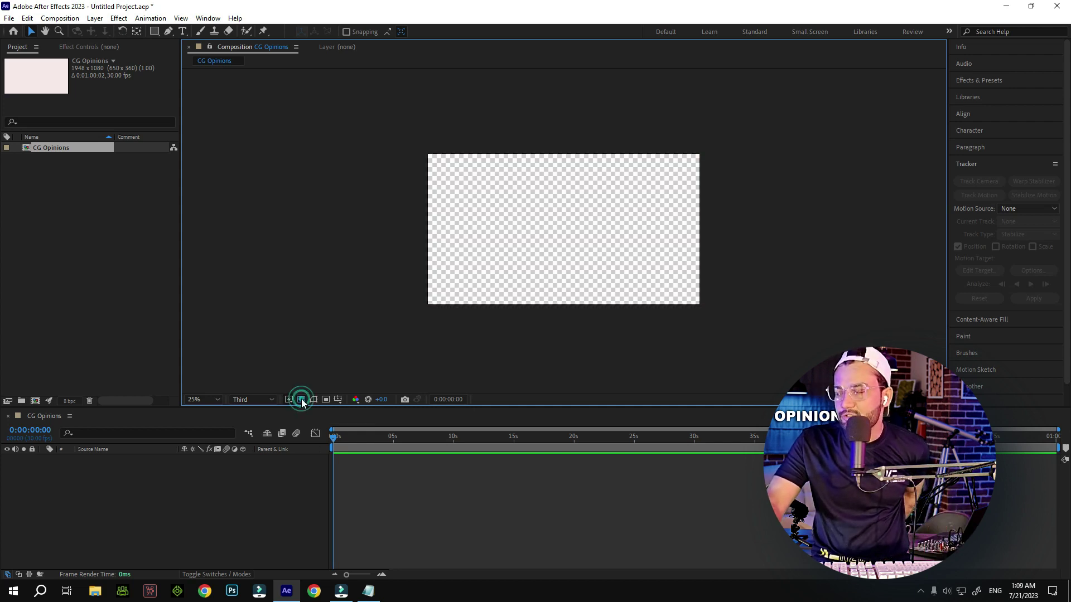
pyautogui.scroll(1, 534, 249)
pyautogui.scroll(-1, 535, 249)
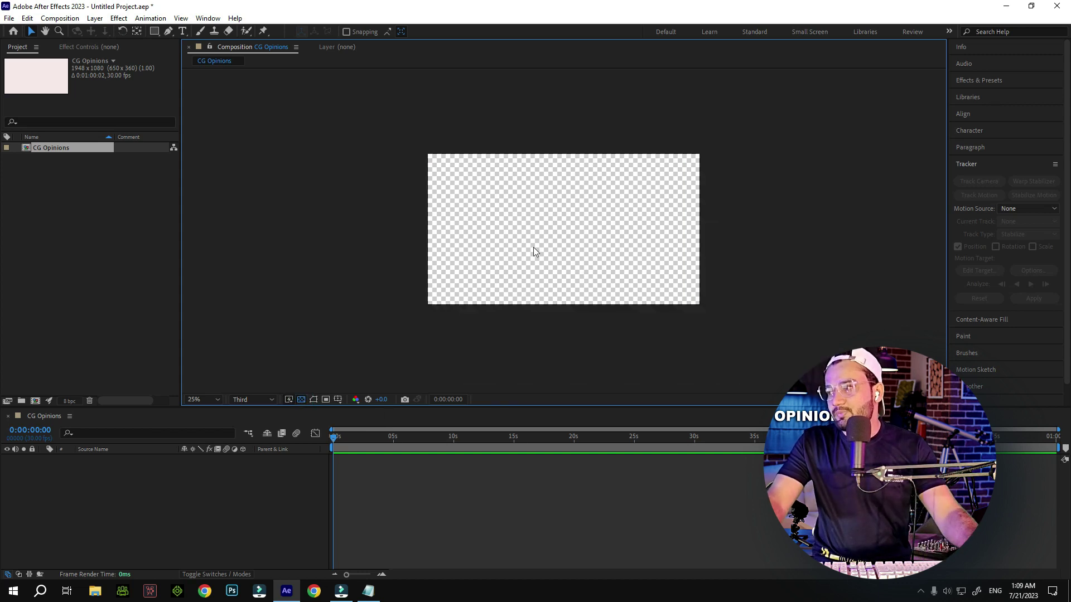
pyautogui.scroll(2, 424, 307)
pyautogui.scroll(-2, 385, 332)
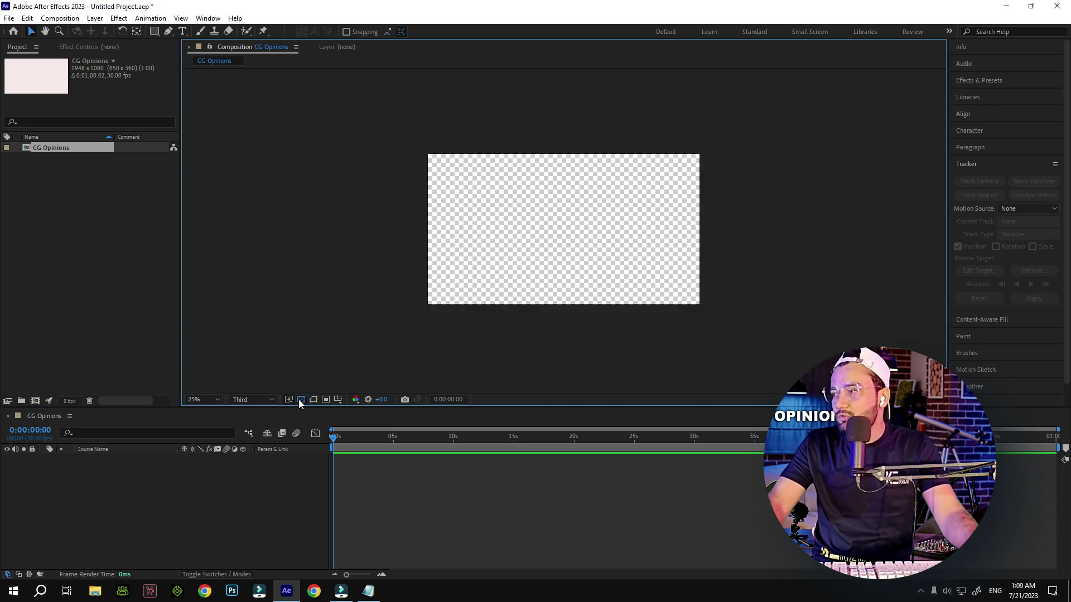
pyautogui.click(300, 400)
pyautogui.scroll(2, 455, 277)
pyautogui.scroll(-1, 459, 279)
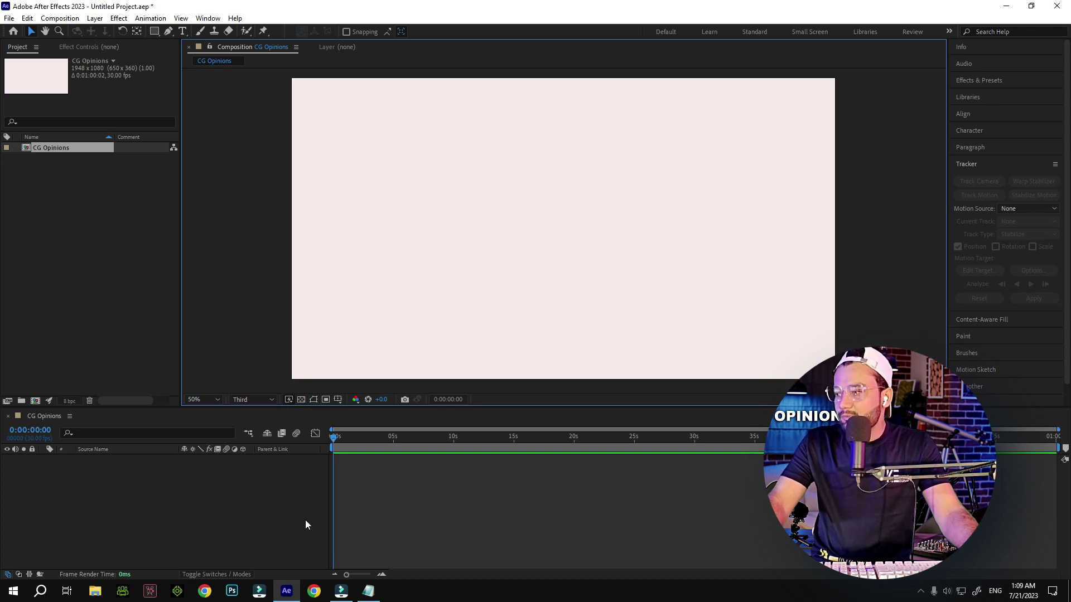
# Step: Check the importing assets topic in the Notepad outline and import image 4 from the Downloads folder into the After Effects project
pyautogui.click(368, 591)
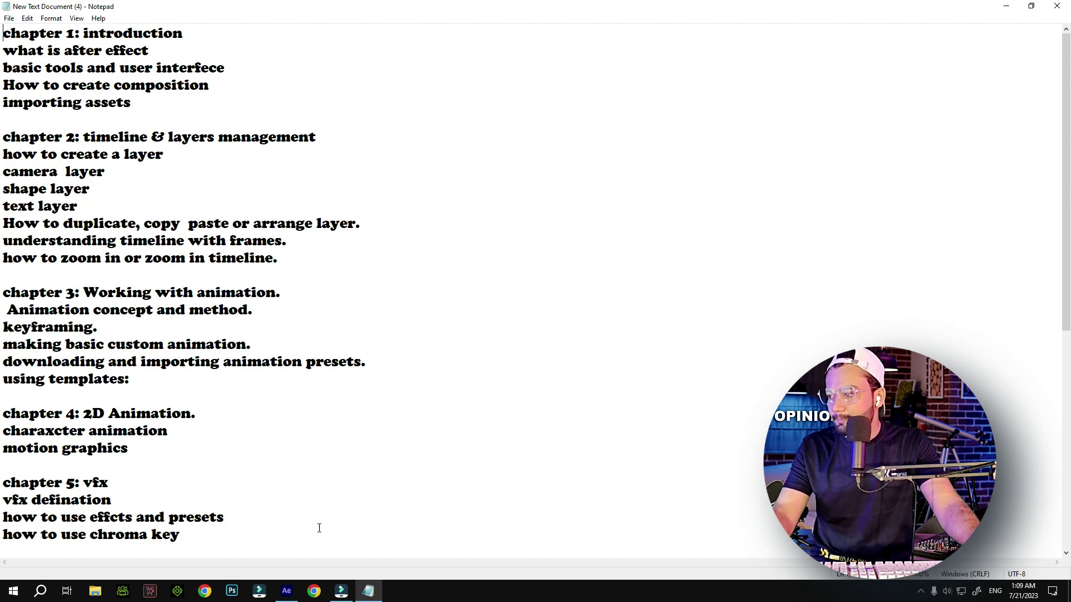
pyautogui.click(287, 591)
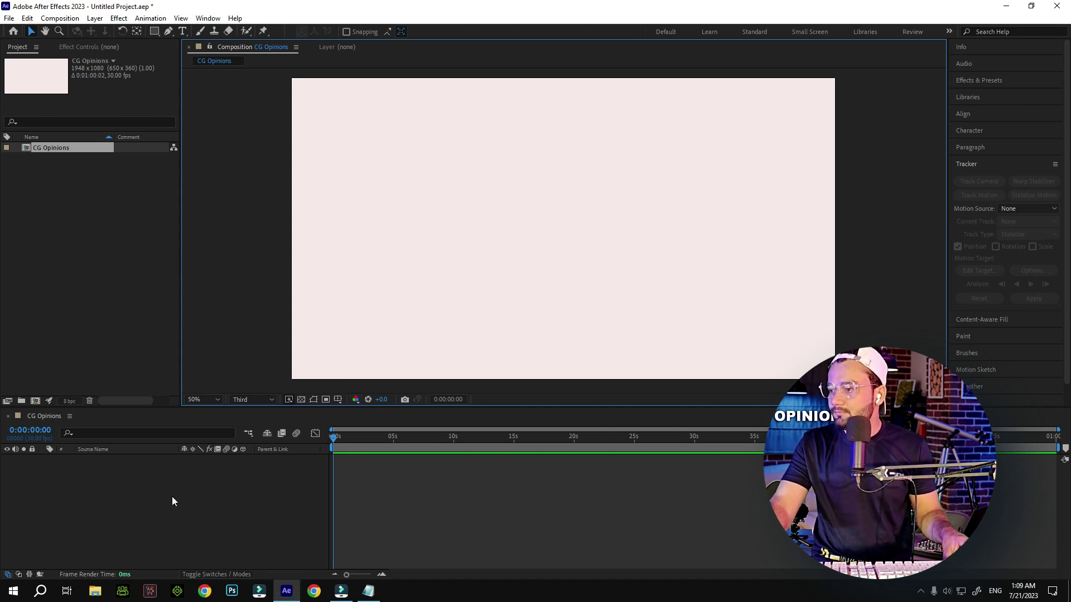
pyautogui.click(95, 591)
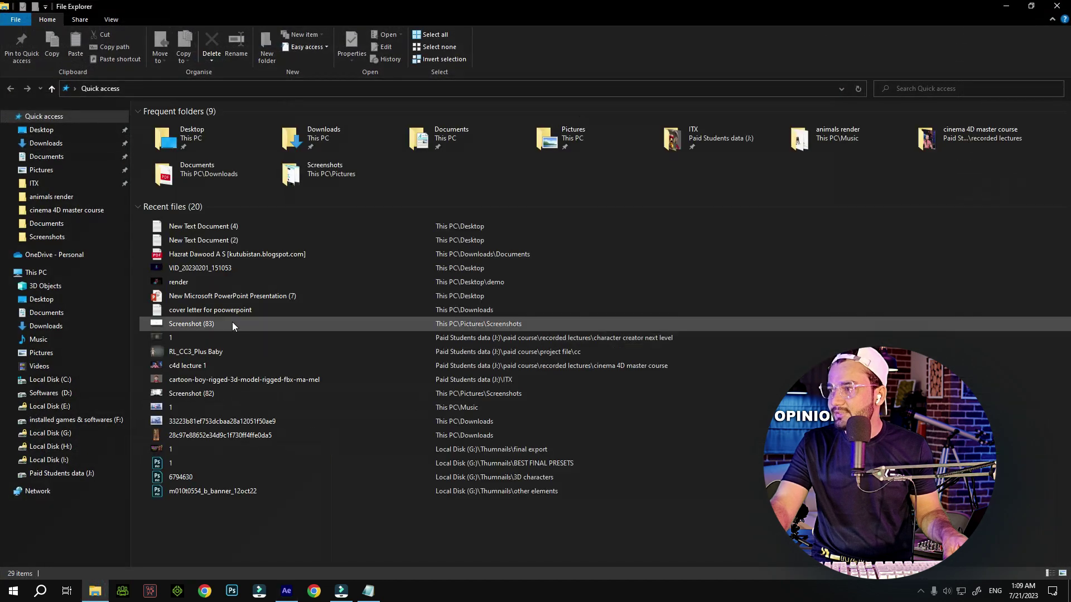
pyautogui.click(49, 327)
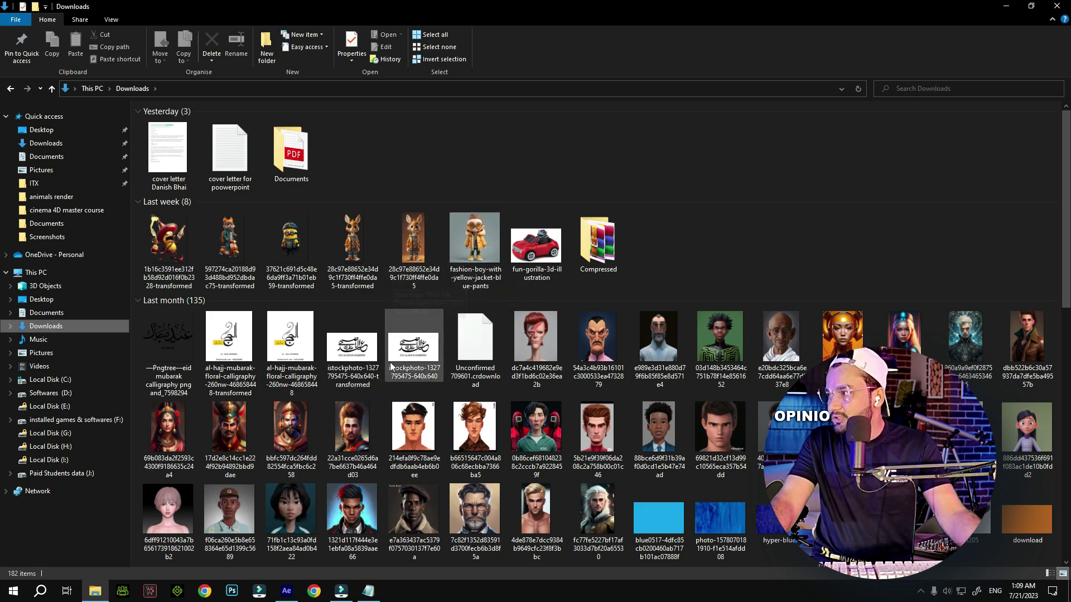
pyautogui.scroll(-10, 393, 312)
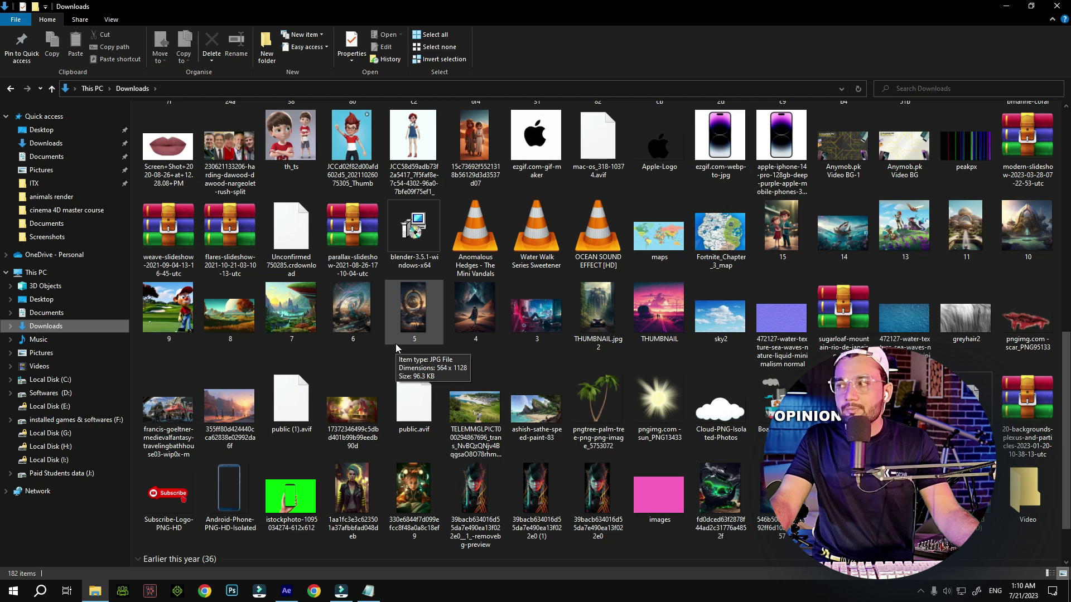
pyautogui.click(169, 308)
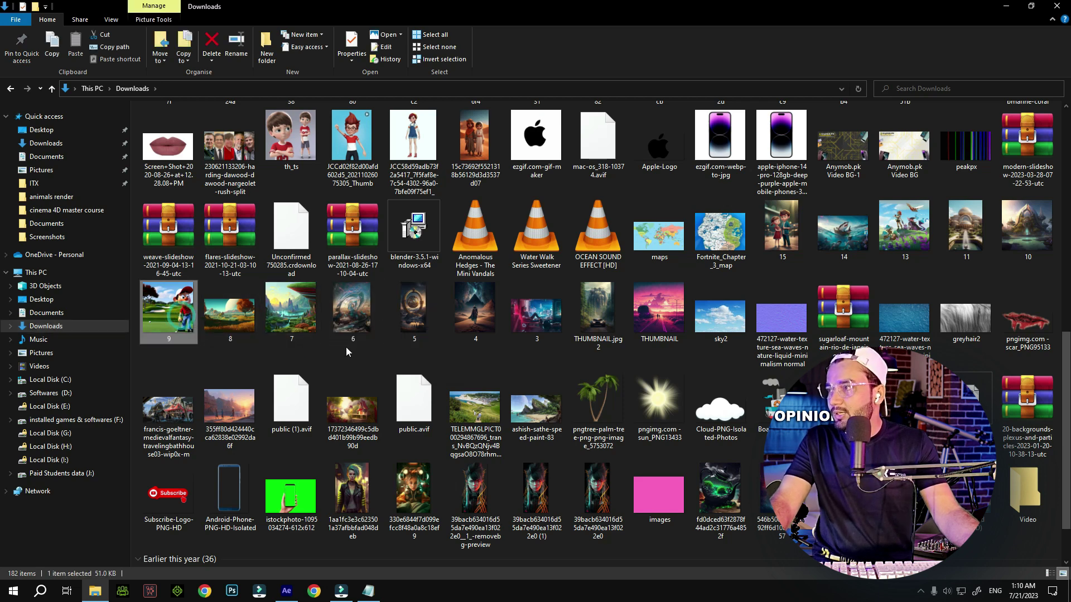
pyautogui.click(596, 312)
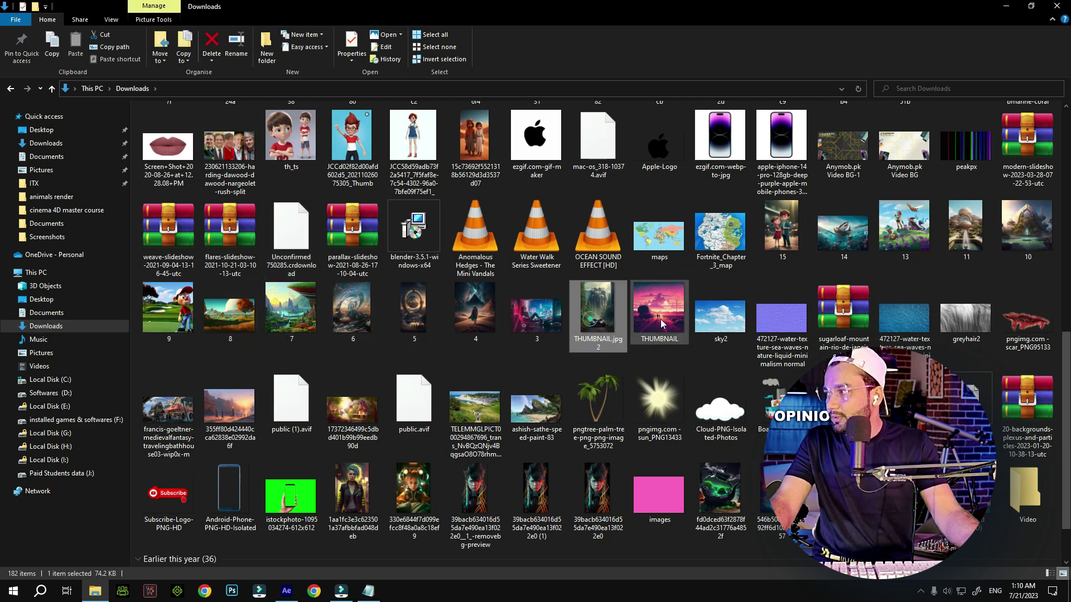
pyautogui.click(661, 312)
pyautogui.click(474, 309)
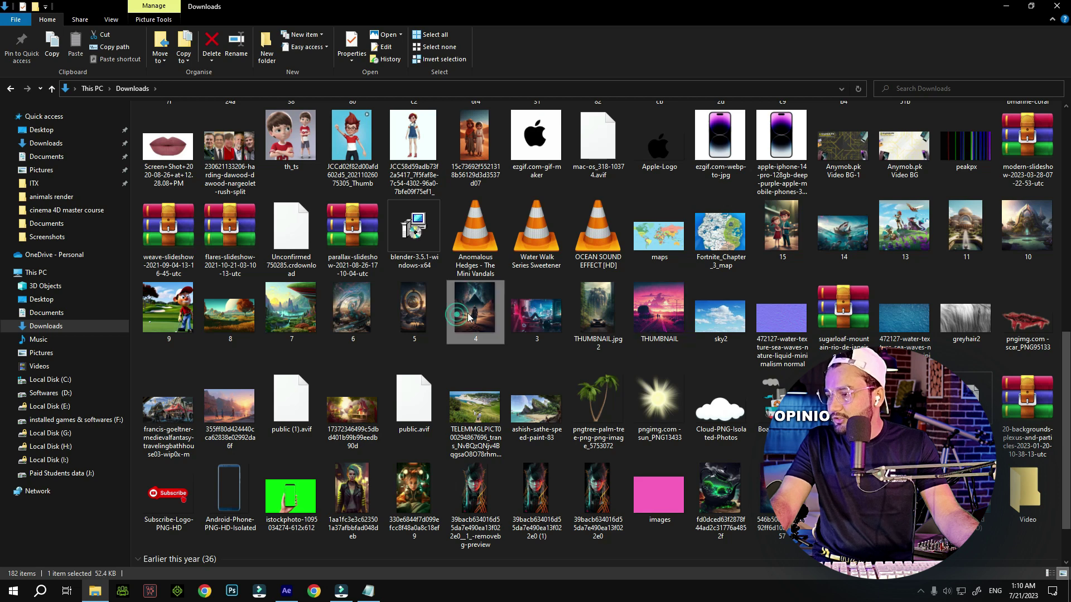
pyautogui.moveTo(474, 309); pyautogui.dragTo(51, 236)
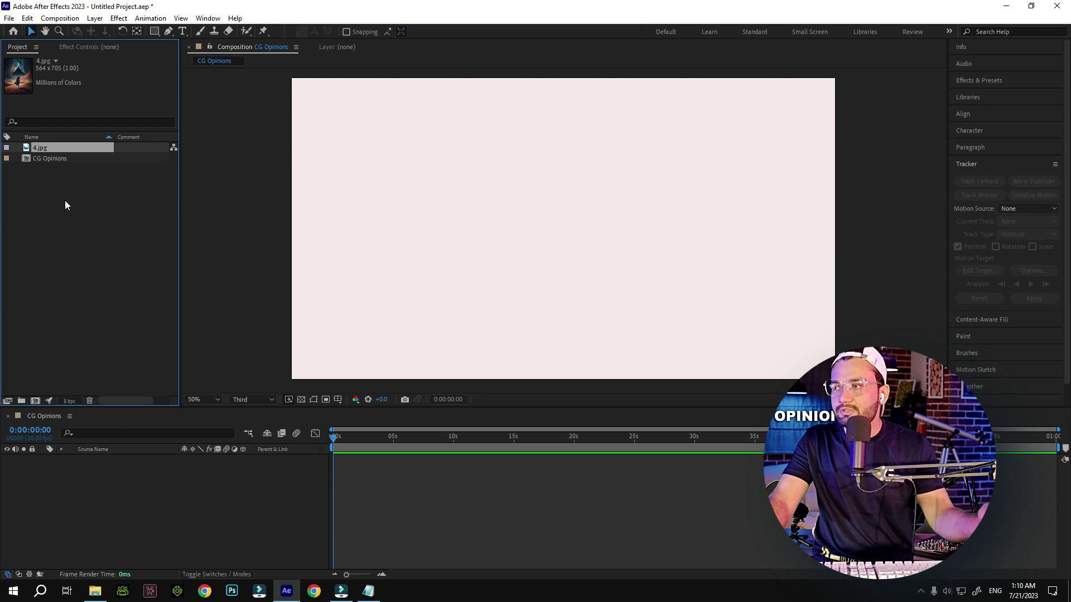
# Step: Compare the project's CG Opinions composition and 4.jpg items, and add 4.jpg to the CG Opinions timeline as a layer
pyautogui.click(47, 159)
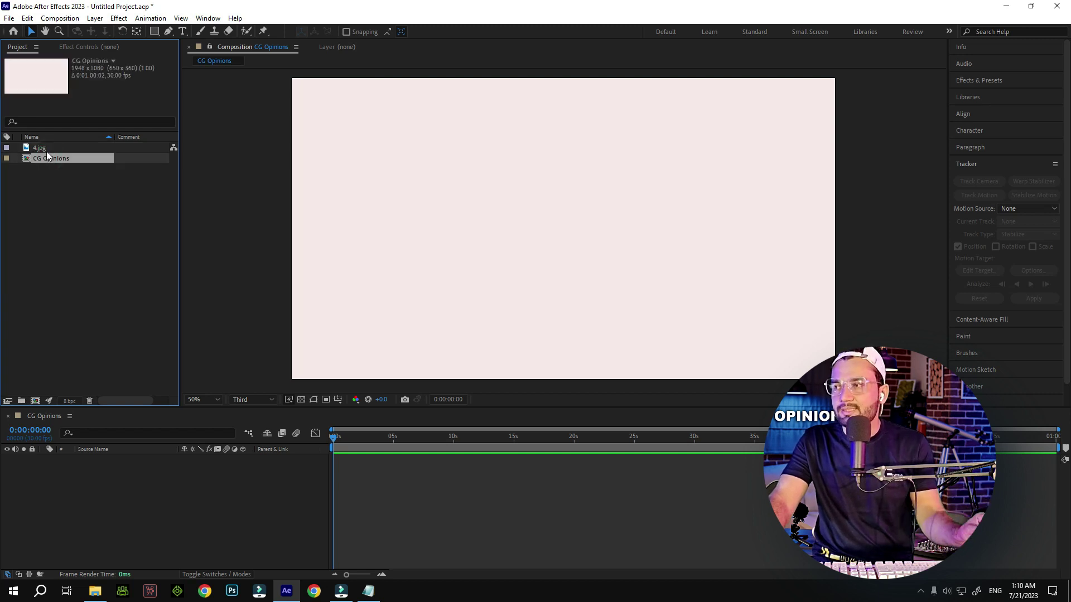
pyautogui.click(47, 151)
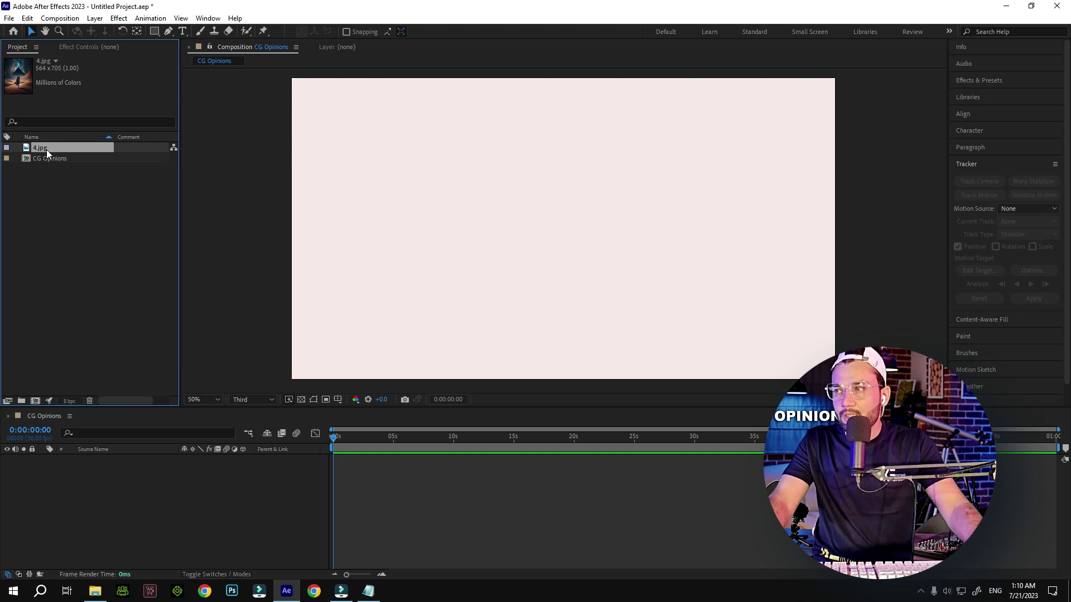
pyautogui.click(54, 159)
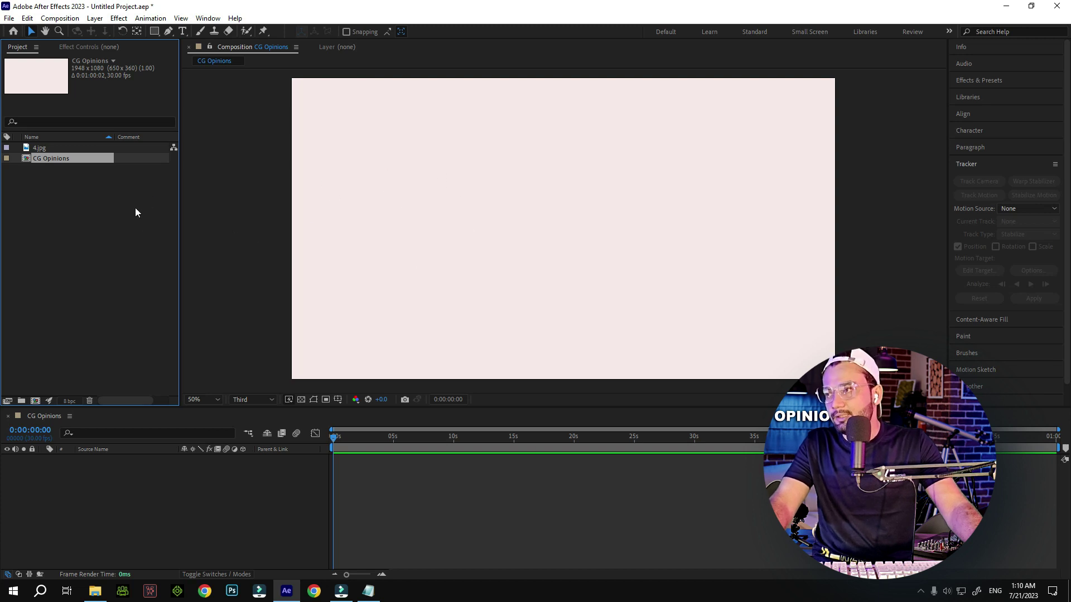
pyautogui.click(38, 148)
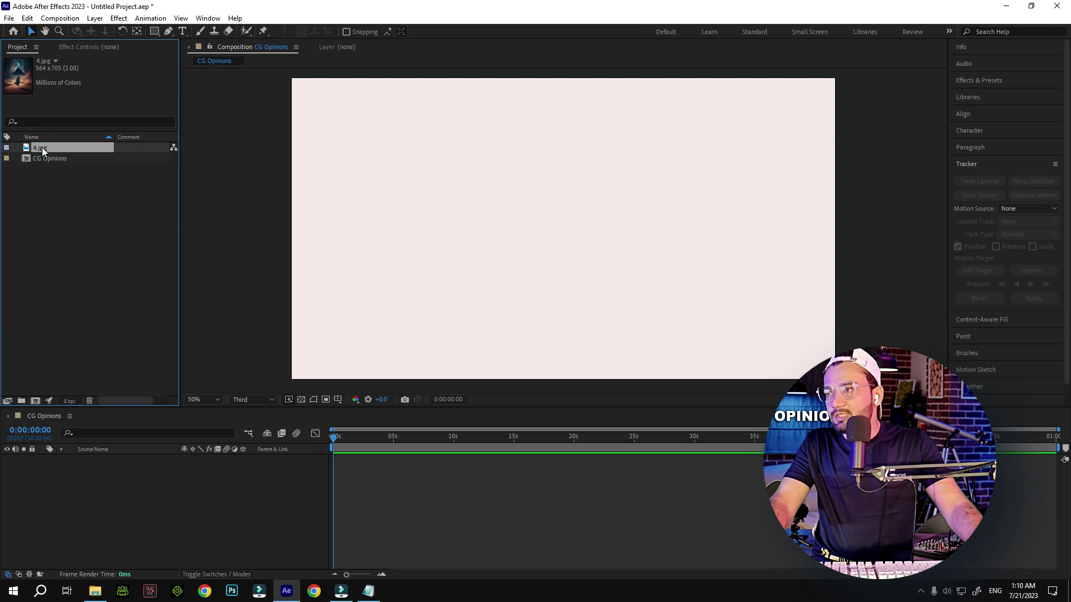
pyautogui.moveTo(42, 150); pyautogui.dragTo(86, 478)
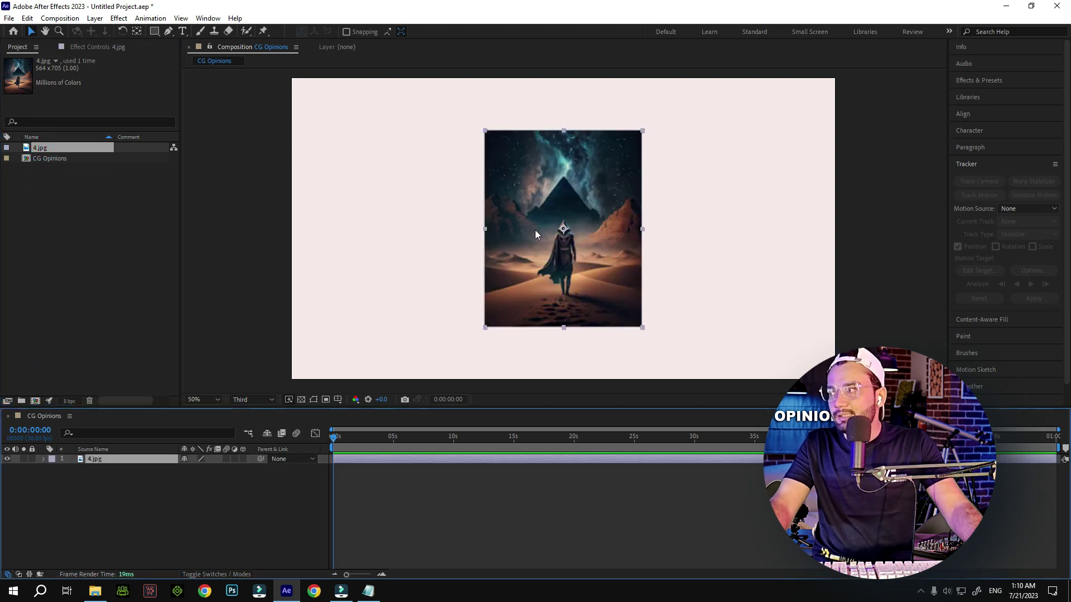
# Step: Inspect the 4.jpg layer's preview quality and set the composition view's resolution to Full
pyautogui.scroll(-2, 536, 234)
pyautogui.scroll(3, 570, 232)
pyautogui.scroll(-1, 571, 232)
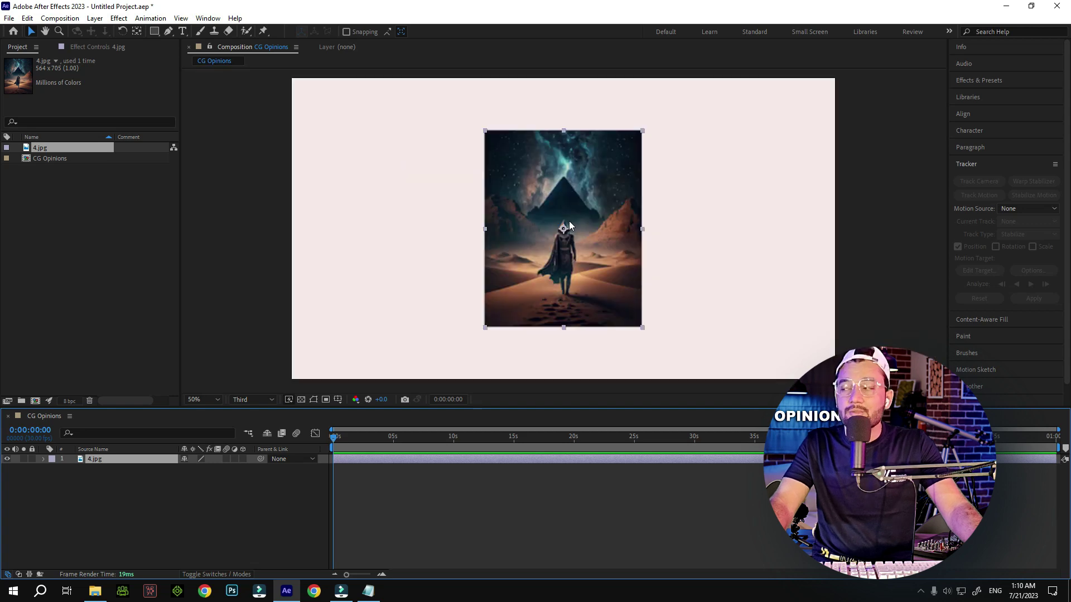
pyautogui.scroll(2, 540, 209)
pyautogui.scroll(-2, 557, 215)
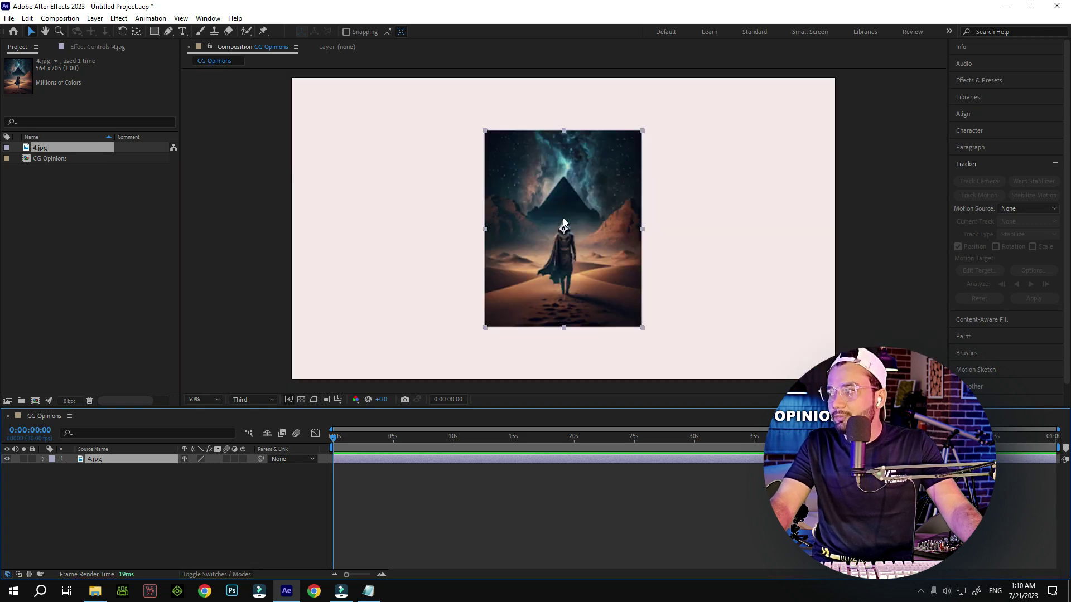
pyautogui.scroll(2, 567, 229)
pyautogui.scroll(-1, 567, 228)
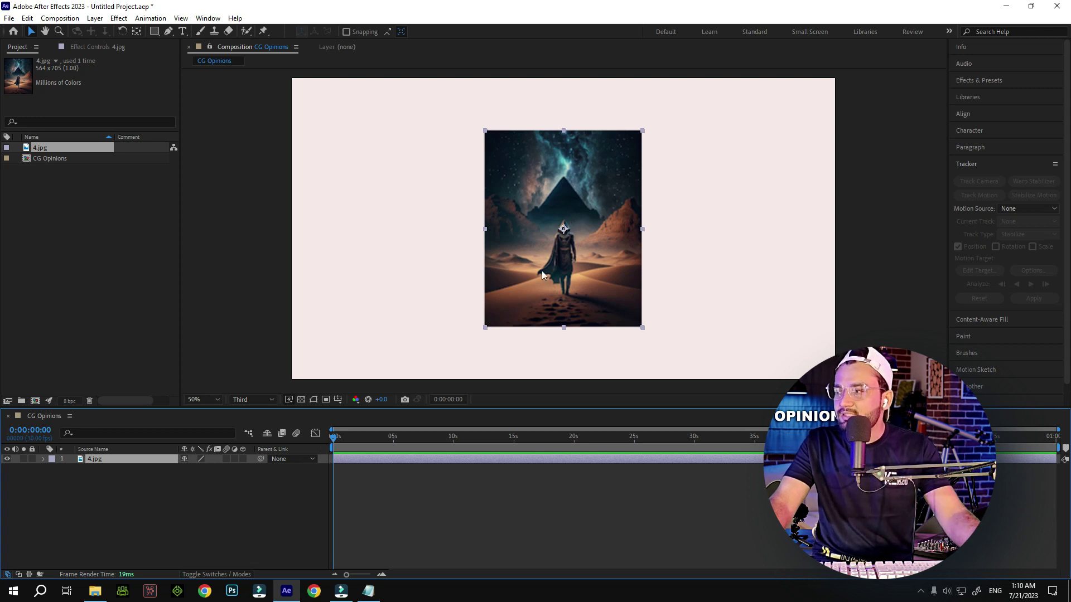
pyautogui.click(270, 402)
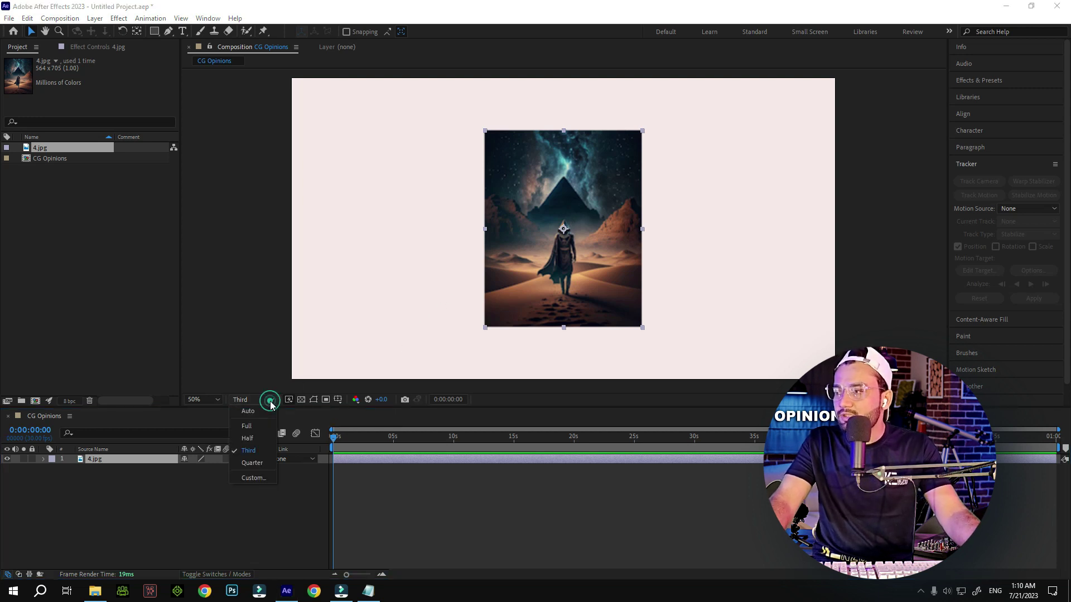
pyautogui.click(252, 429)
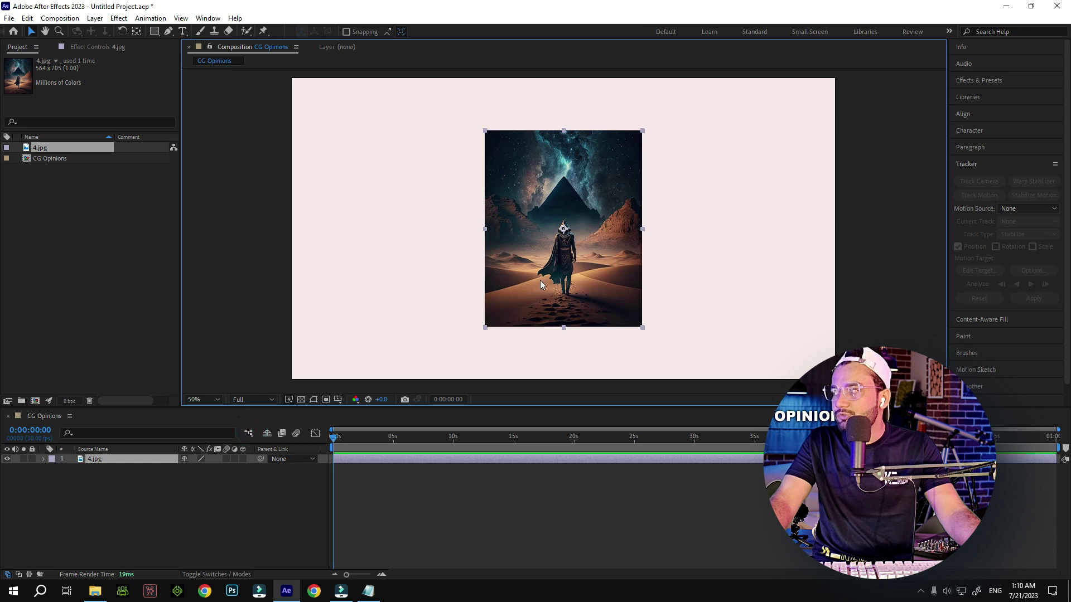
pyautogui.scroll(1, 540, 280)
pyautogui.scroll(-1, 536, 275)
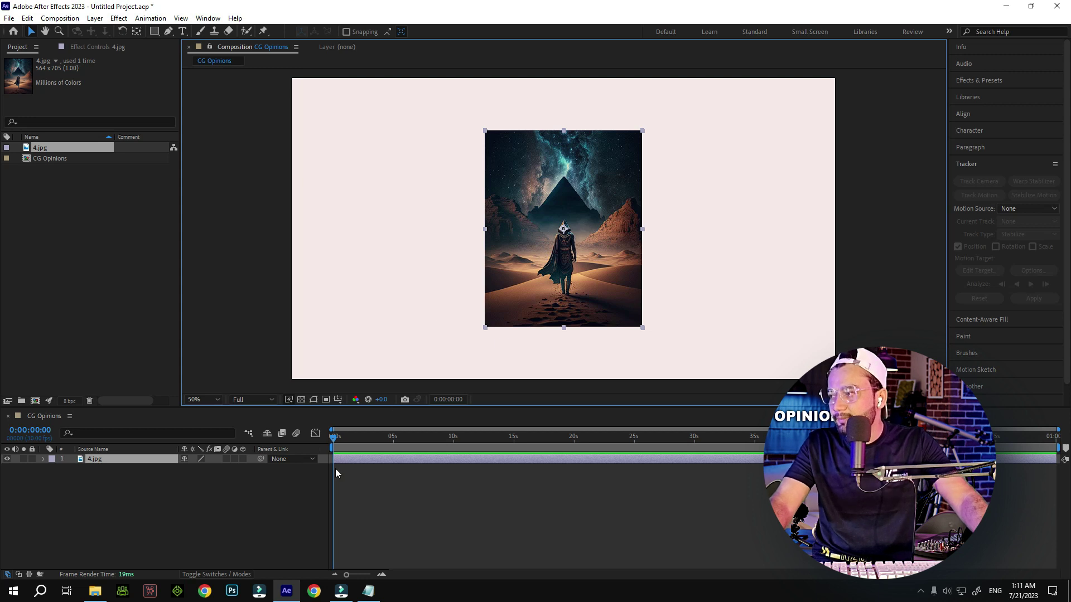
pyautogui.moveTo(332, 437)
pyautogui.mouseDown()
pyautogui.moveTo(361, 437)
pyautogui.moveTo(317, 438)
pyautogui.mouseUp()
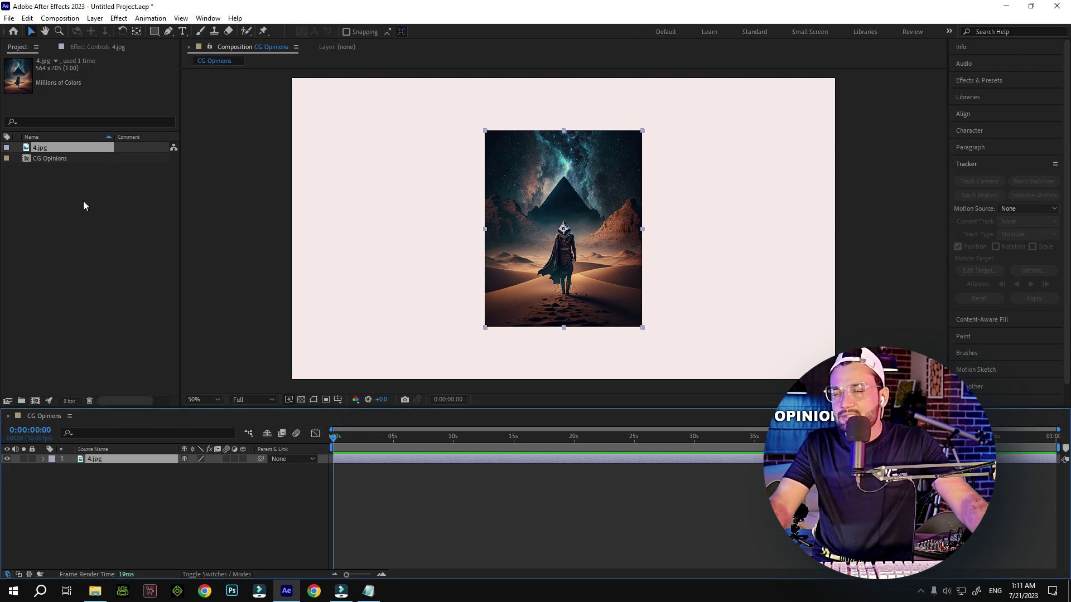
# Step: Import the new 2 image from the Pictures folder into the project as footage with the JPEG sequence option enabled
pyautogui.click(9, 18)
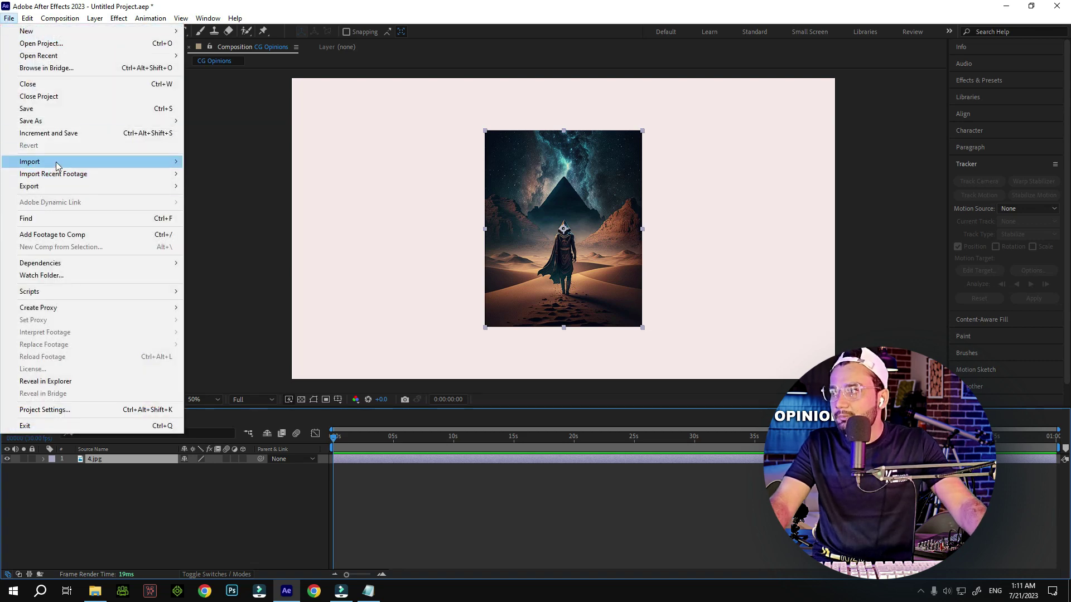
pyautogui.moveTo(56, 165)
pyautogui.click(226, 162)
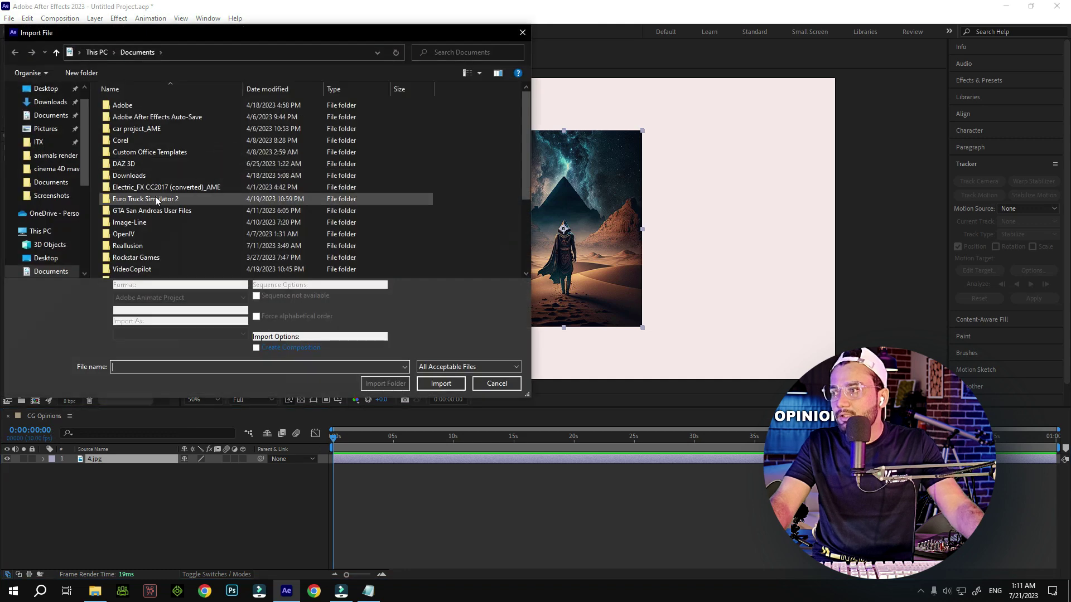
pyautogui.click(49, 269)
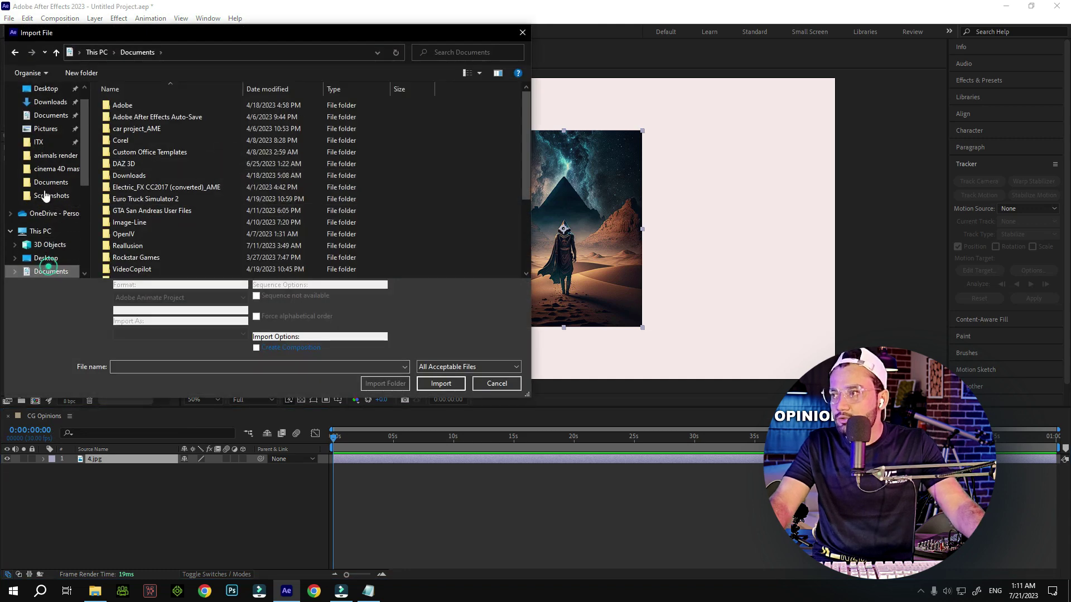
pyautogui.click(48, 129)
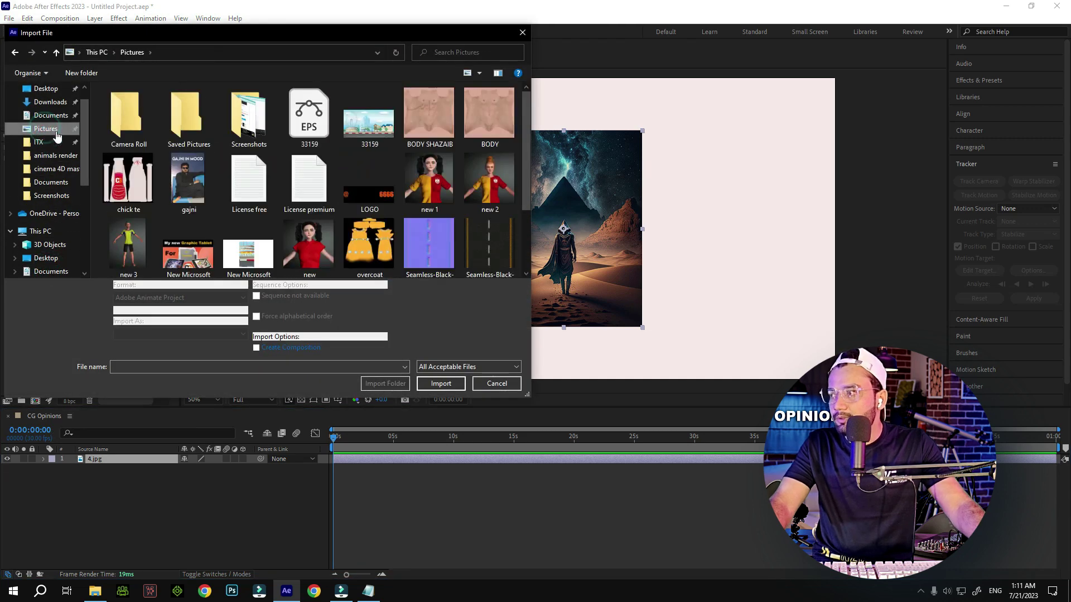
pyautogui.click(262, 245)
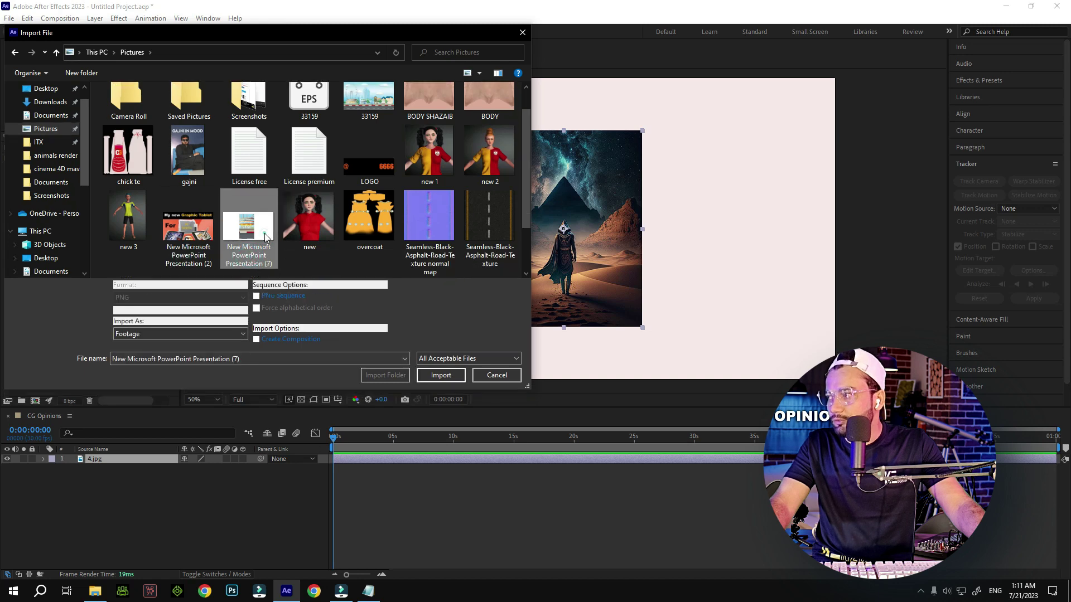
pyautogui.click(491, 221)
pyautogui.click(493, 152)
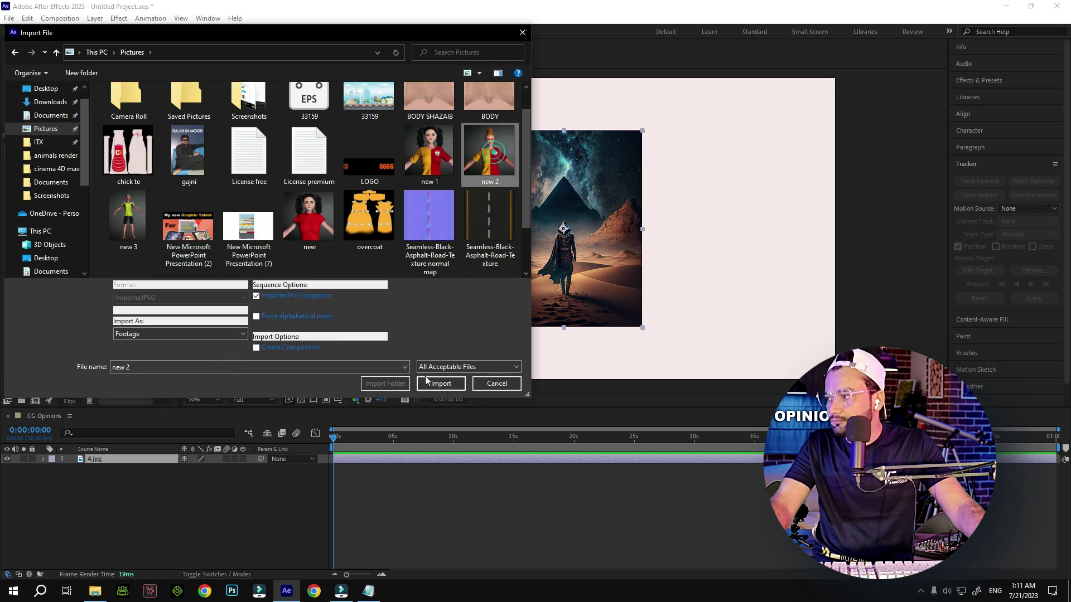
pyautogui.click(429, 384)
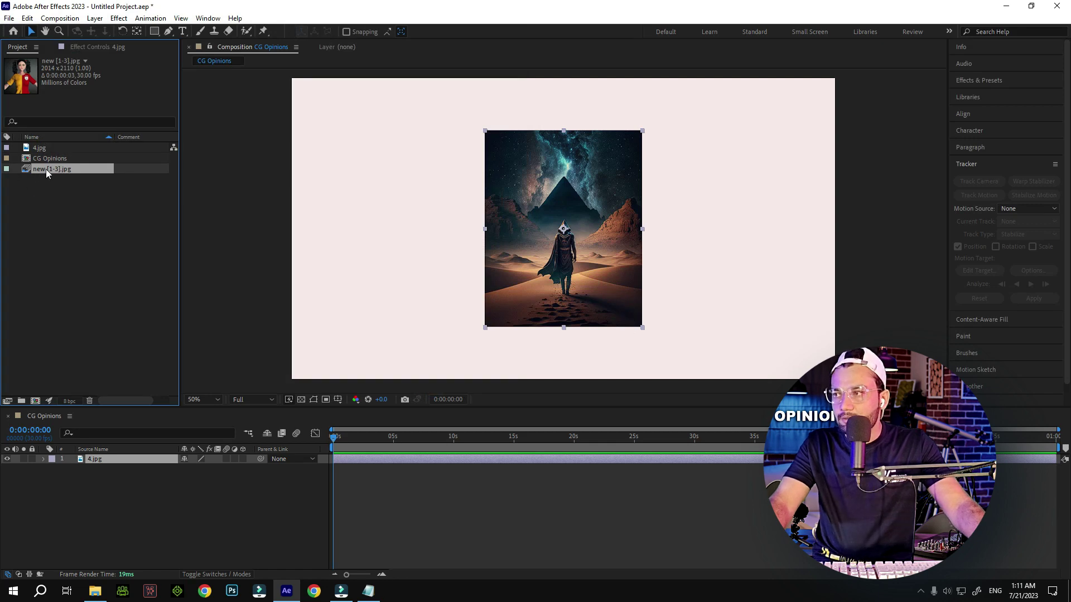
# Step: Preview the new [1-3].jpg footage, compare it with the other project items, and return to the CG Opinions composition at 0:00:01:21
pyautogui.doubleClick(46, 169)
pyautogui.scroll(-4, 478, 197)
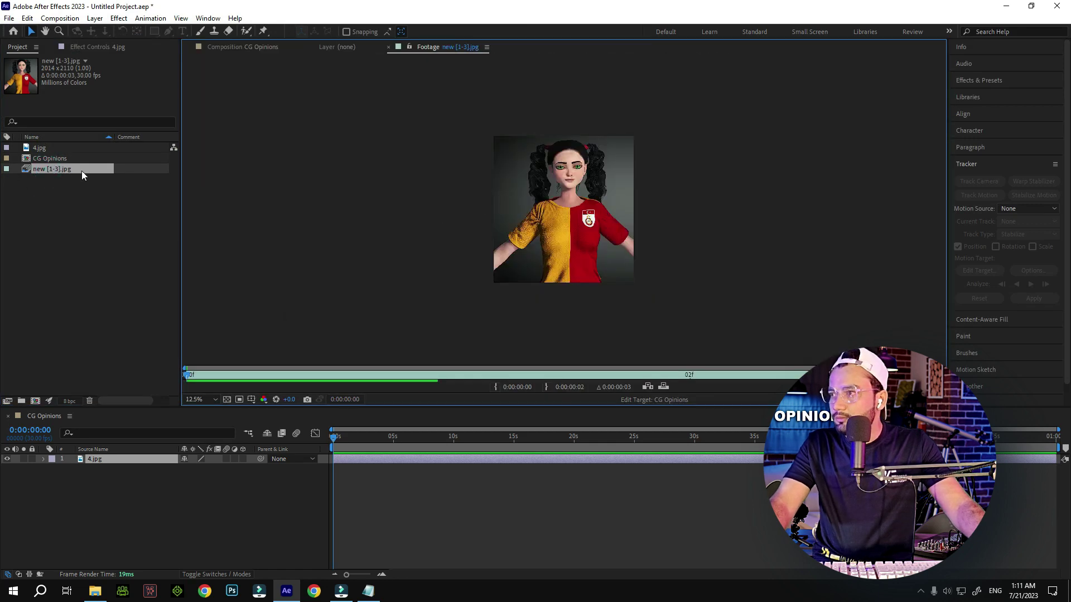
pyautogui.click(40, 160)
pyautogui.click(38, 148)
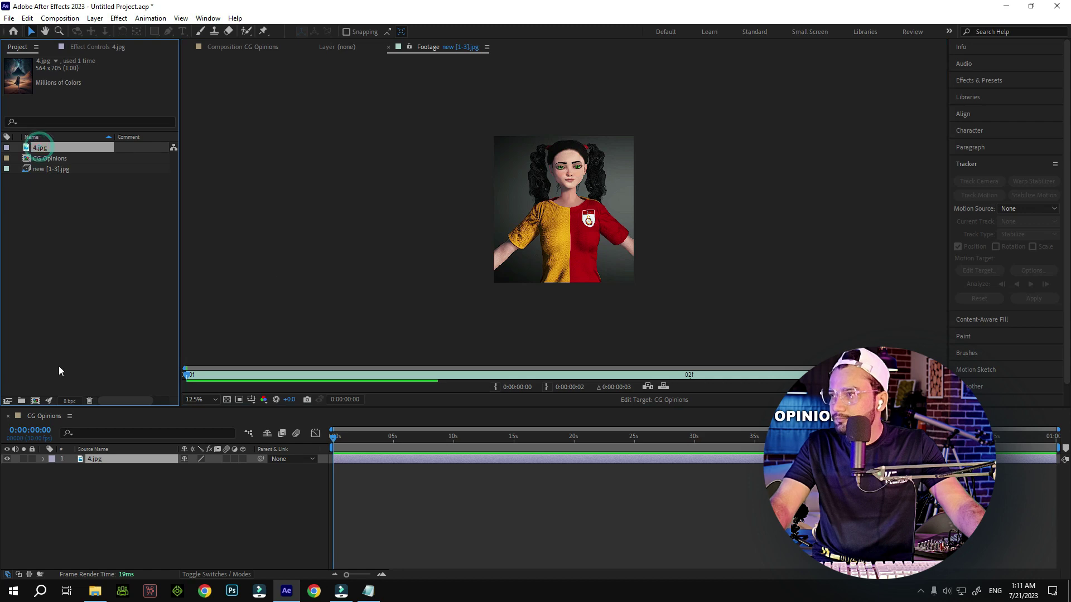
pyautogui.click(42, 158)
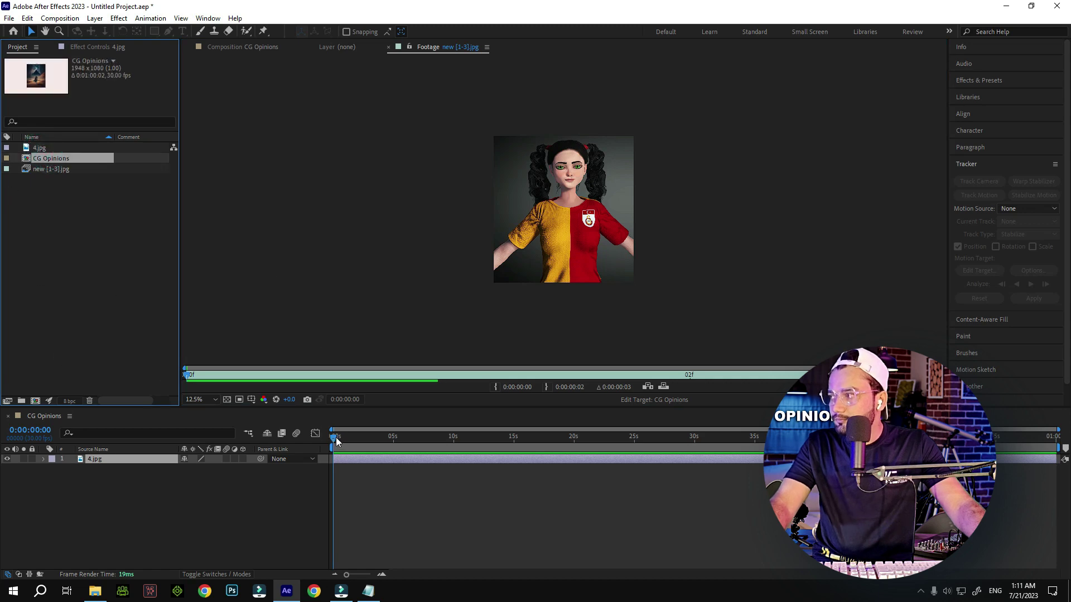
pyautogui.click(355, 440)
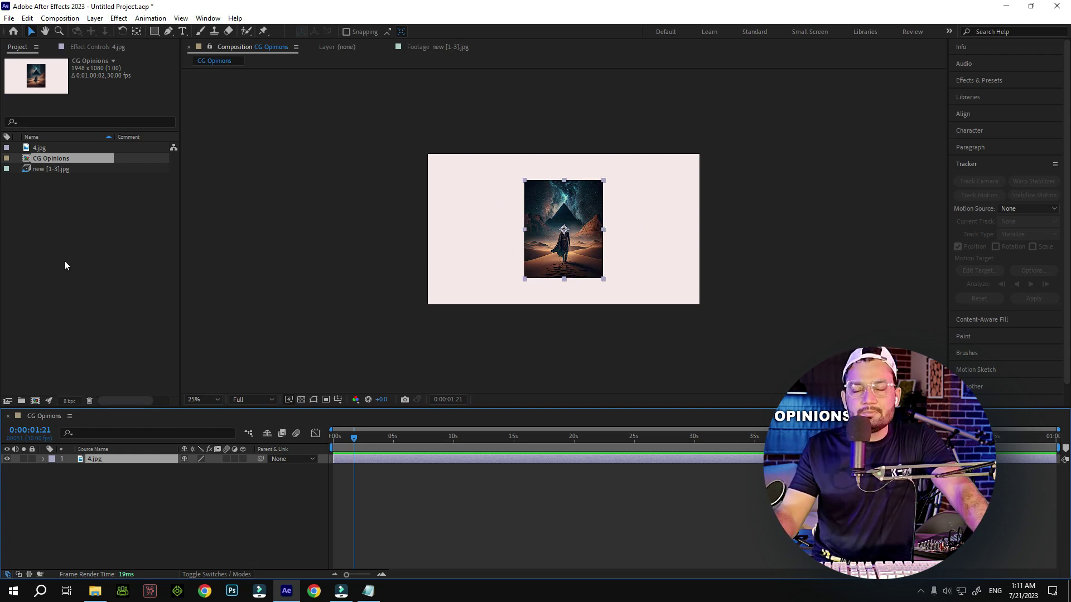
# Step: Delete the new [1-3].jpg footage from the project
pyautogui.click(84, 190)
pyautogui.click(66, 169)
pyautogui.click(61, 189)
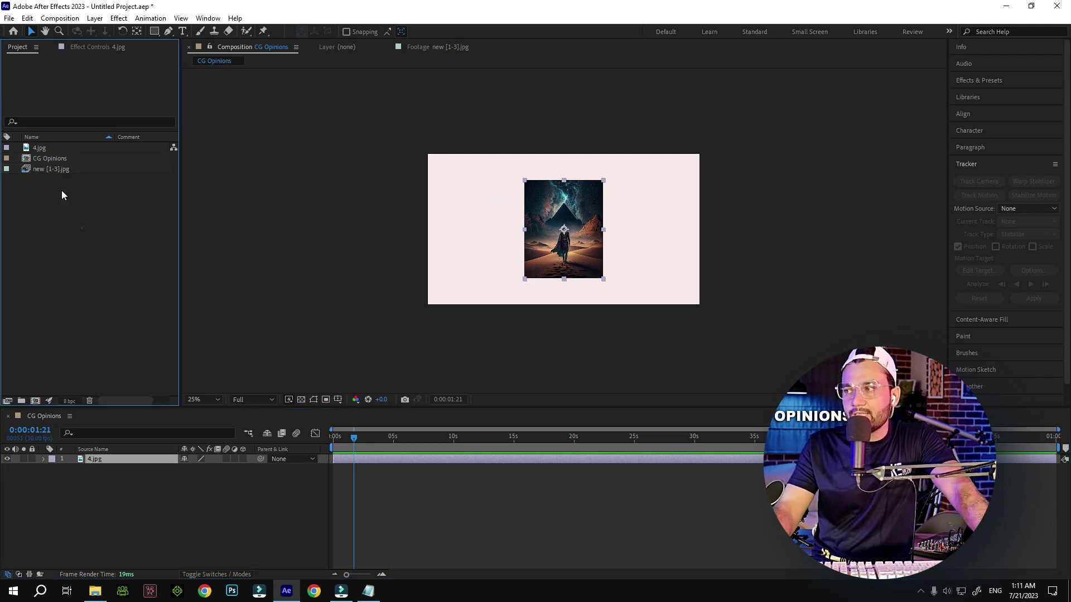
pyautogui.click(56, 171)
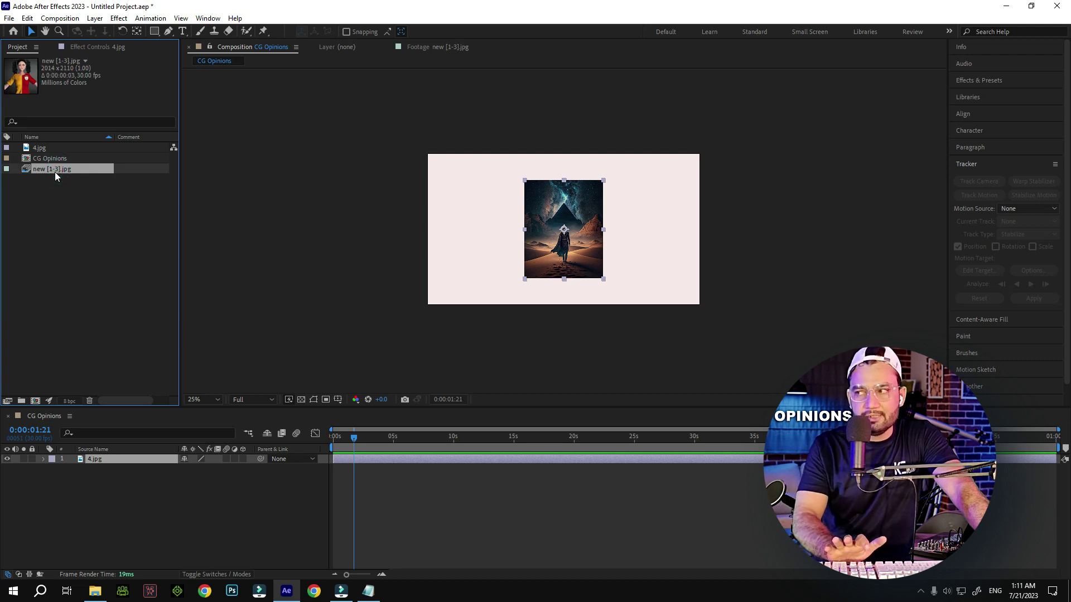
pyautogui.press('Delete')
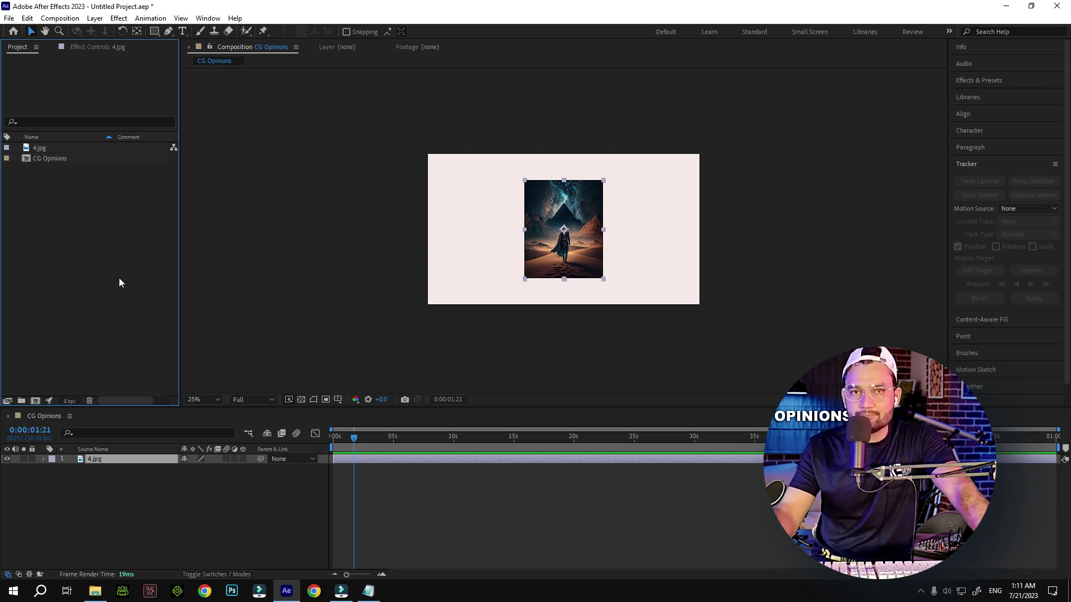
# Step: Switch to Wondershare Filmora to look at its media import area
pyautogui.click(342, 591)
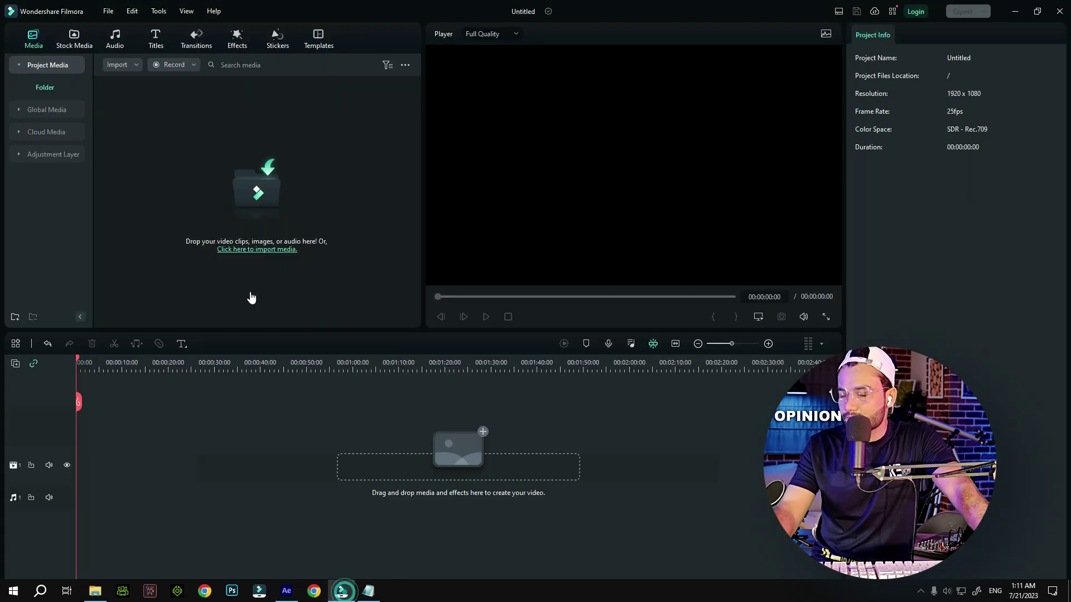